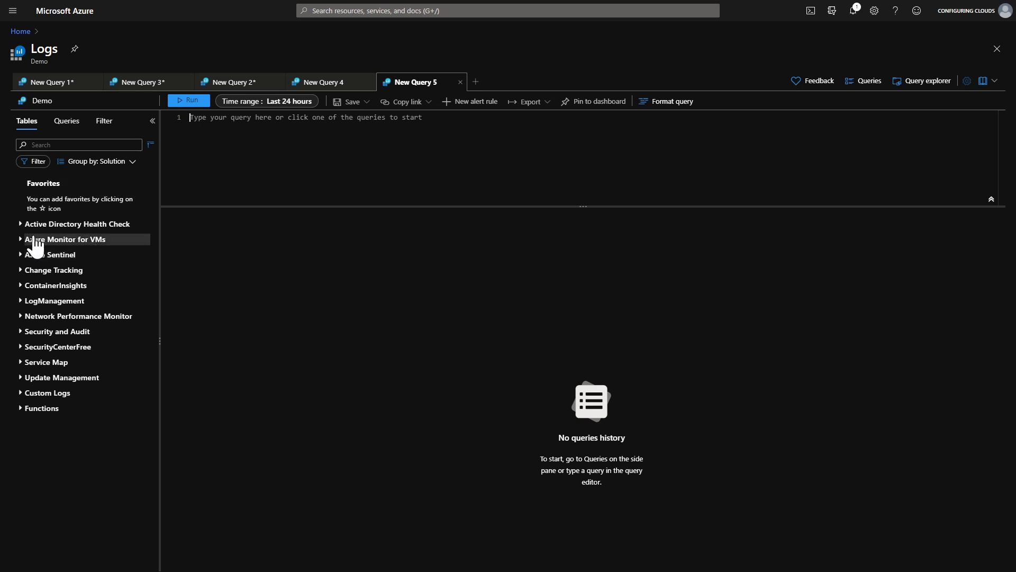
Expand Active Directory Health Check and preview the ADAssessmentRecommendation table's columns and description, then collapse it.
{"action": "left_click", "coordinate": [21, 224]}
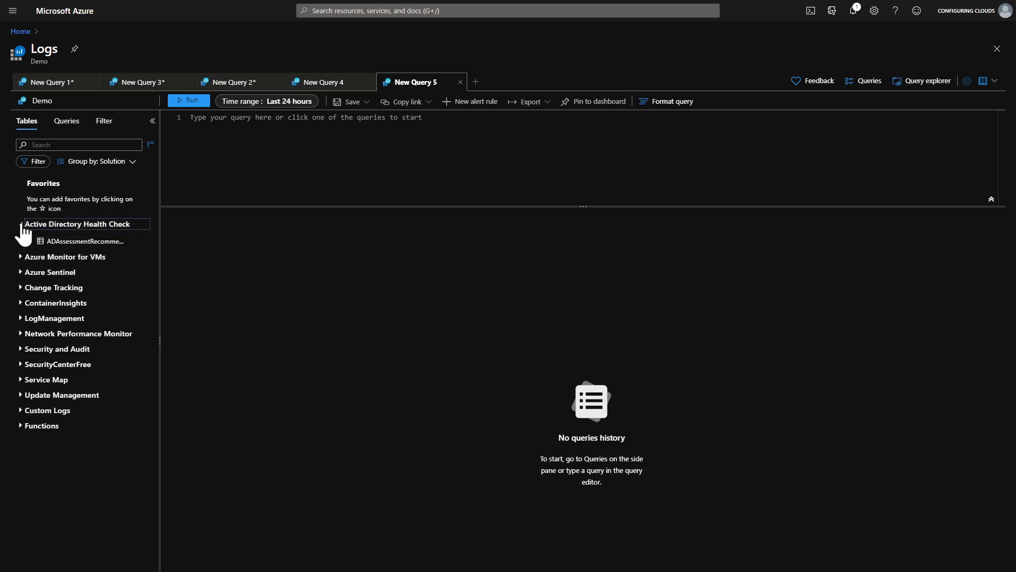
{"action": "left_click", "coordinate": [30, 241]}
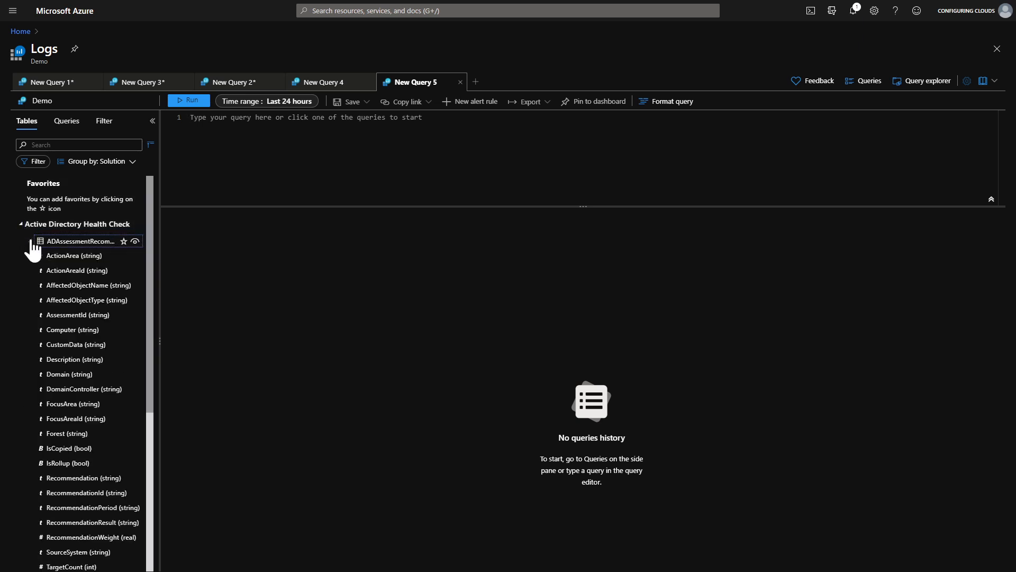
{"action": "mouse_move", "coordinate": [31, 241]}
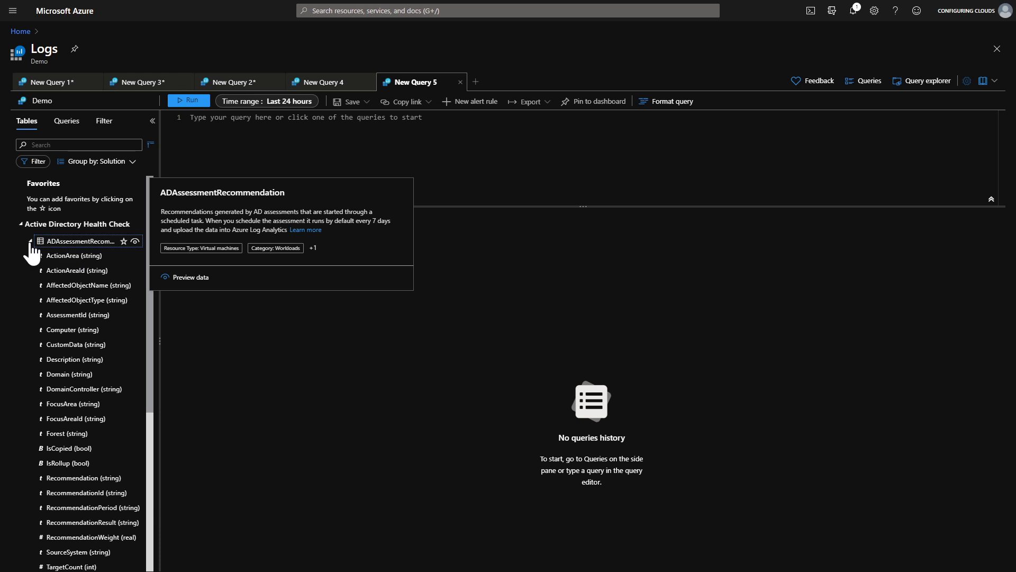
{"action": "left_click", "coordinate": [31, 242]}
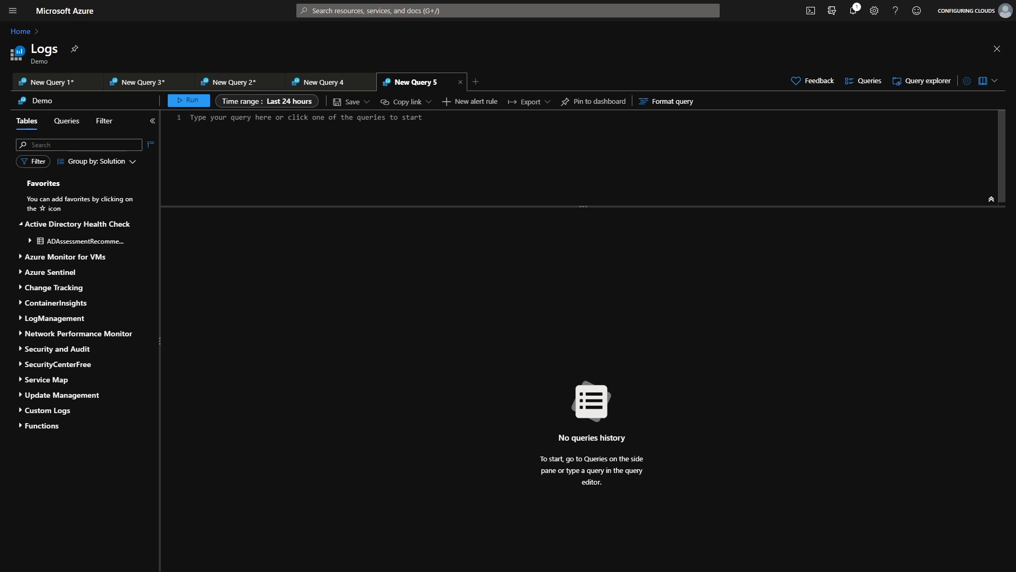
Write and run a query returning the top 10 SecurityEvent records by TimeGenerated.
{"action": "type", "text": "sec"}
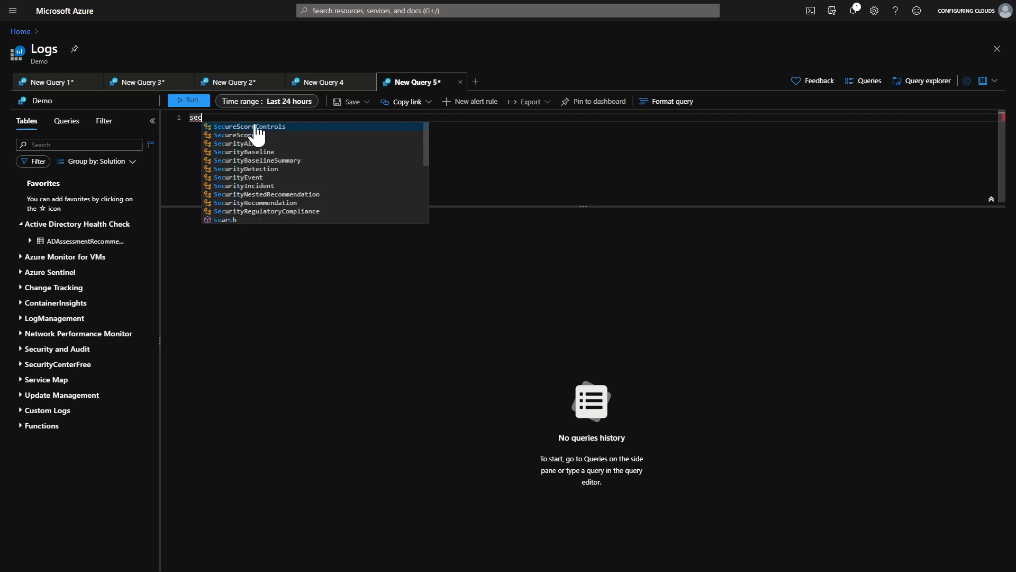
{"action": "type", "text": "urityeven"}
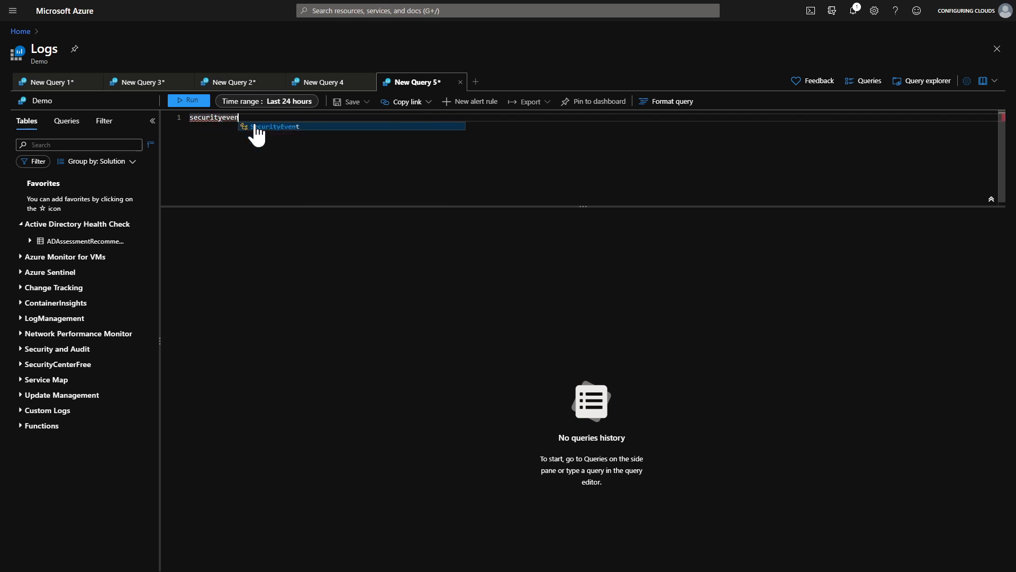
{"action": "key", "text": "Return"}
{"action": "key", "text": "Return"}
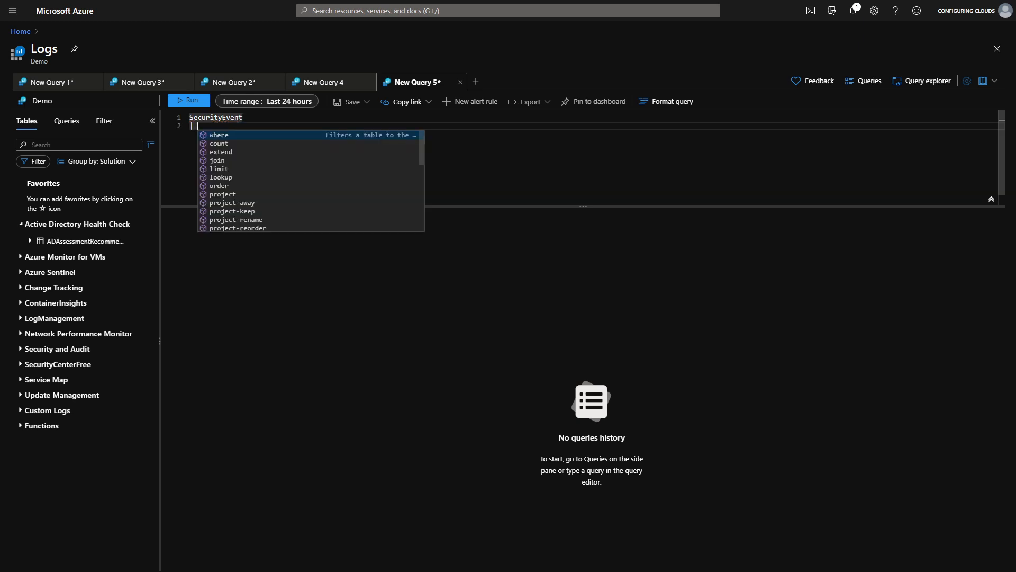
{"action": "type", "text": "| top 10"}
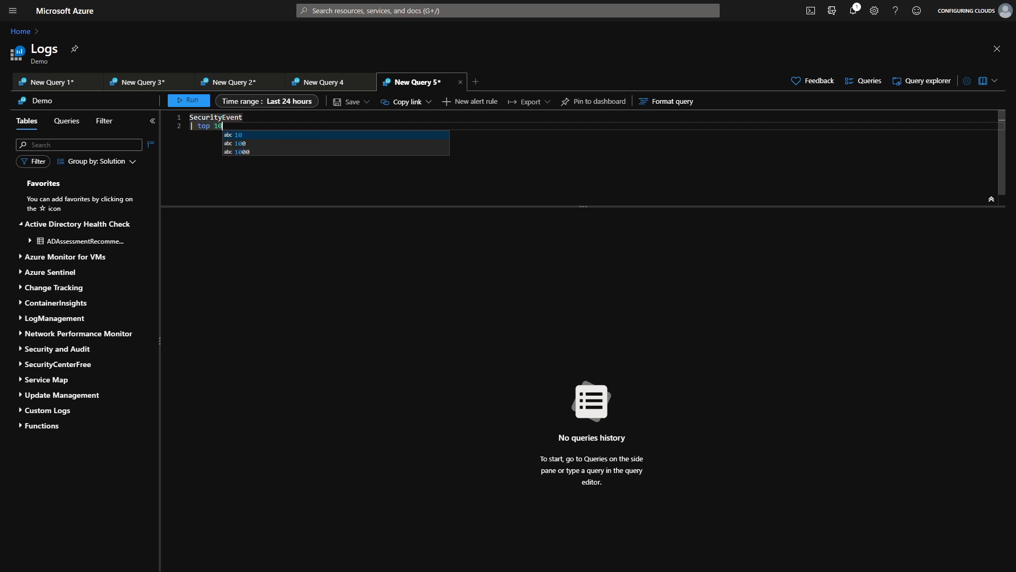
{"action": "type", "text": " by "}
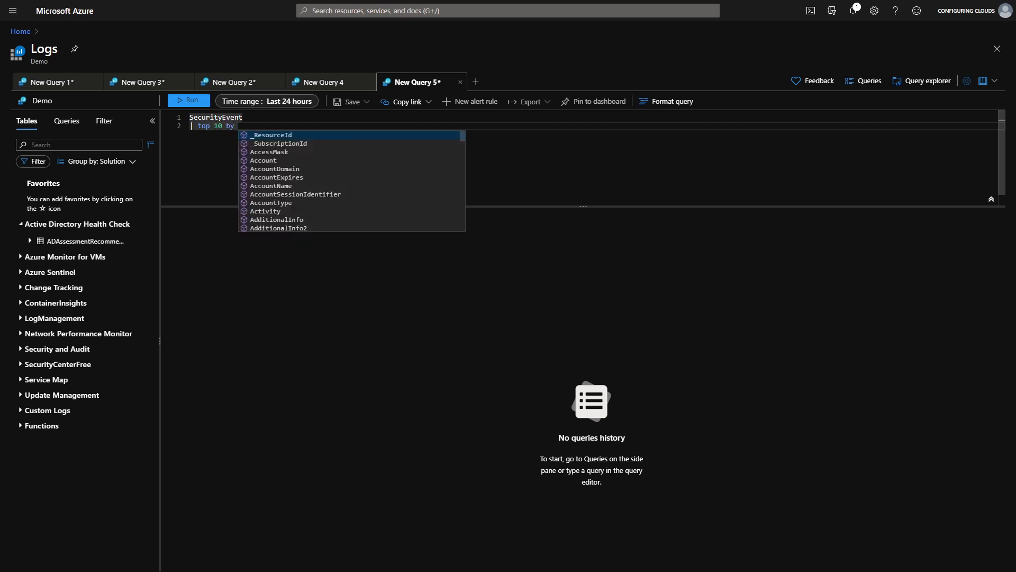
{"action": "type", "text": "tim"}
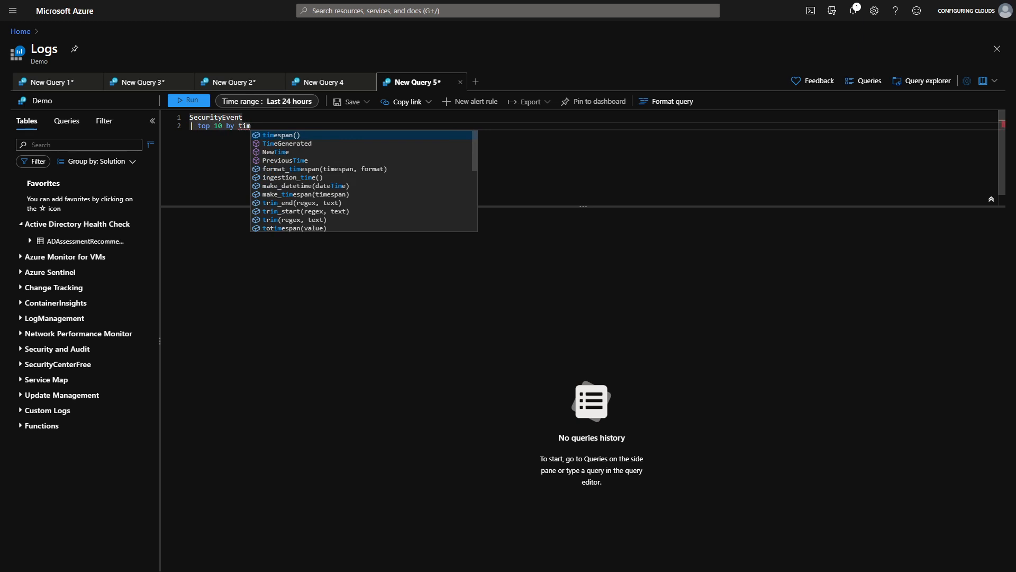
{"action": "key", "text": "Return"}
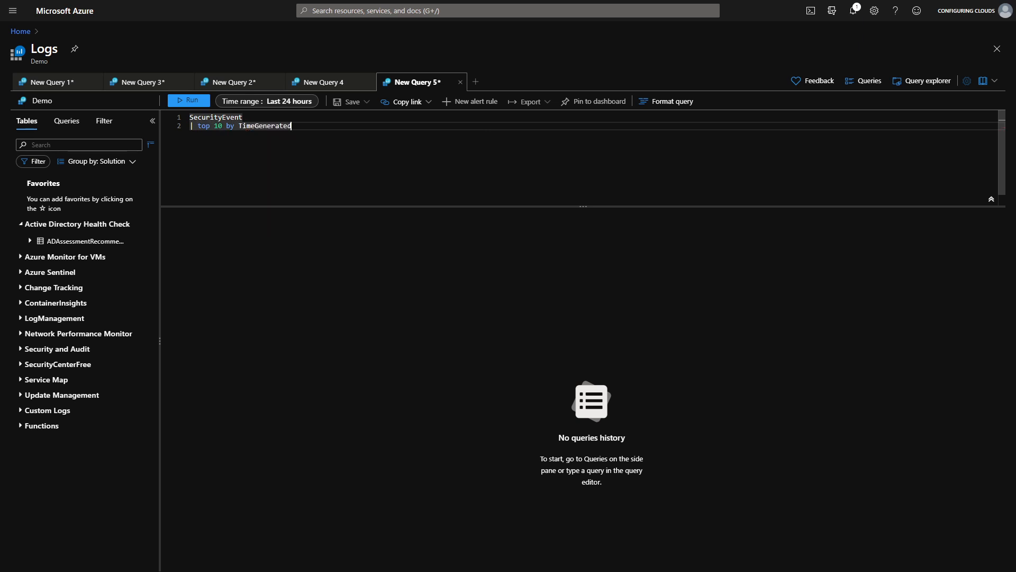
{"action": "left_click", "coordinate": [191, 101]}
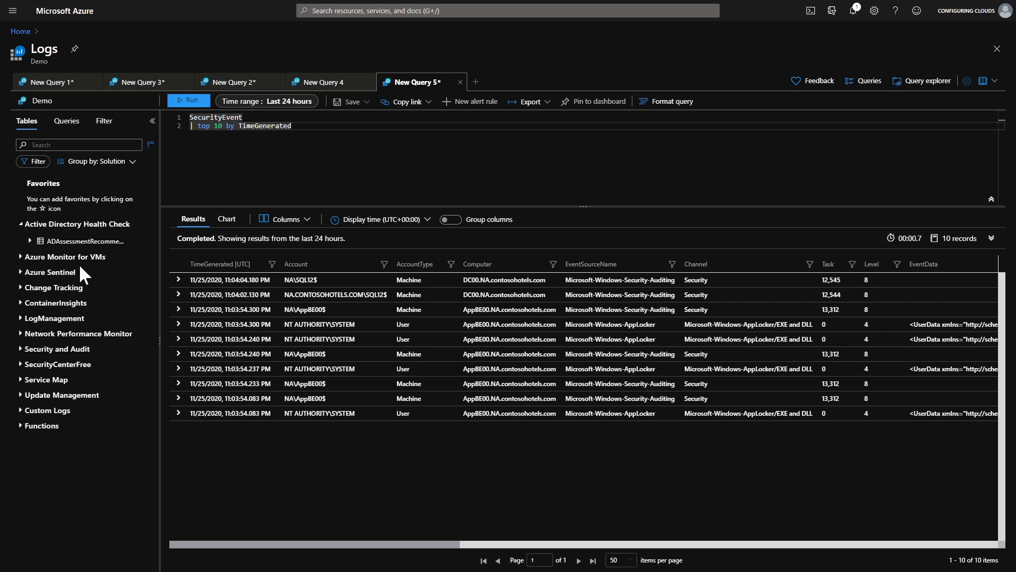
Expand Security and Audit and browse the column list of the SecurityEvent table.
{"action": "left_click", "coordinate": [20, 349]}
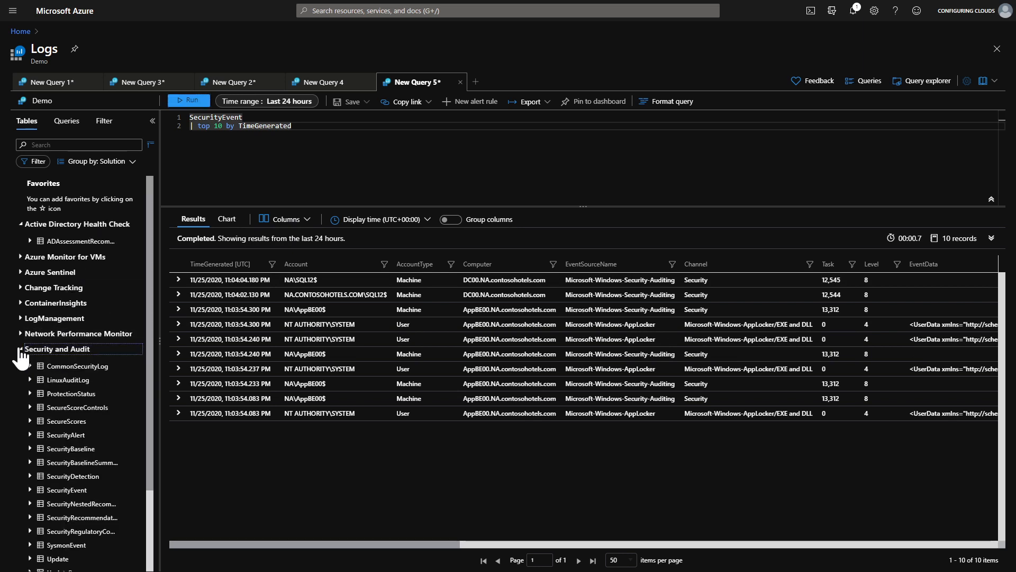
{"action": "left_click", "coordinate": [31, 491]}
{"action": "scroll", "coordinate": [68, 521], "scroll_direction": "down", "scroll_amount": 1}
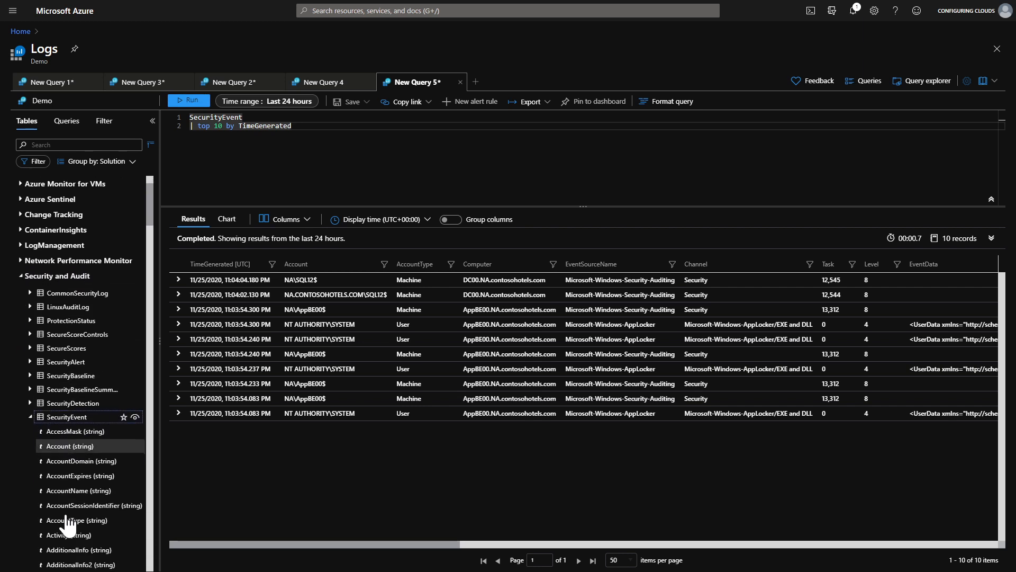
{"action": "scroll", "coordinate": [68, 521], "scroll_direction": "down", "scroll_amount": 3}
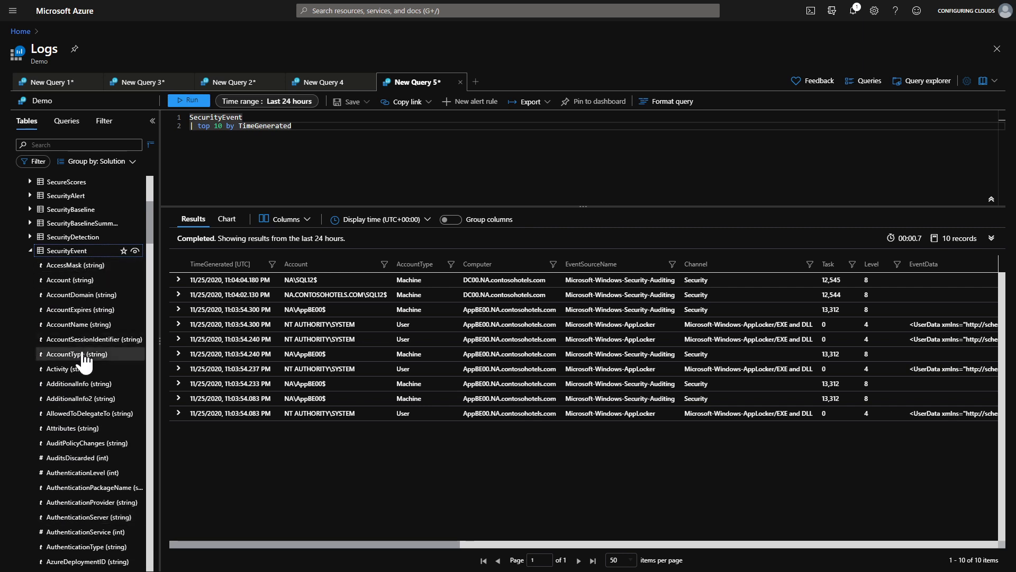
{"action": "scroll", "coordinate": [83, 360], "scroll_direction": "down", "scroll_amount": 1}
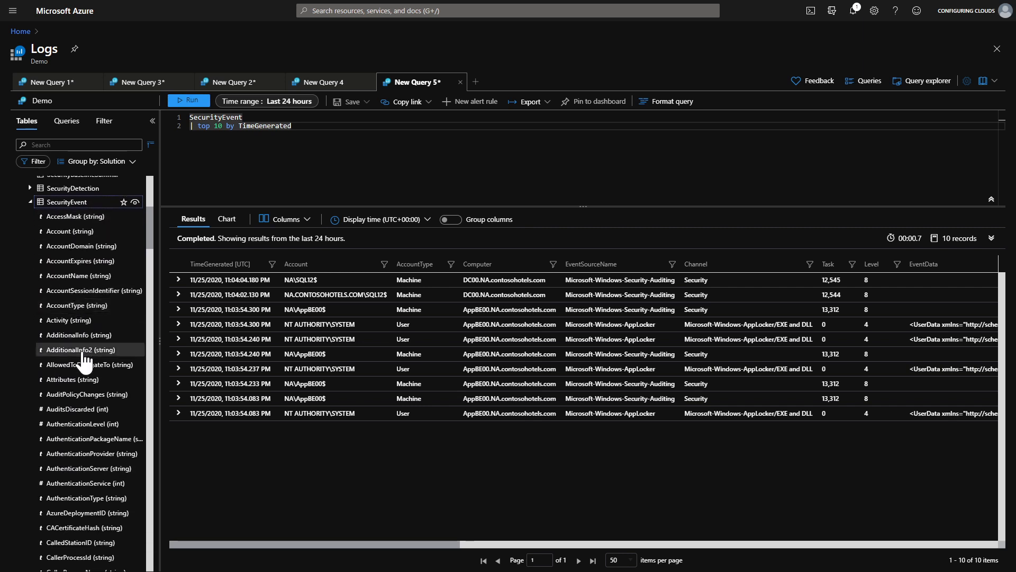
{"action": "scroll", "coordinate": [83, 360], "scroll_direction": "down", "scroll_amount": 4}
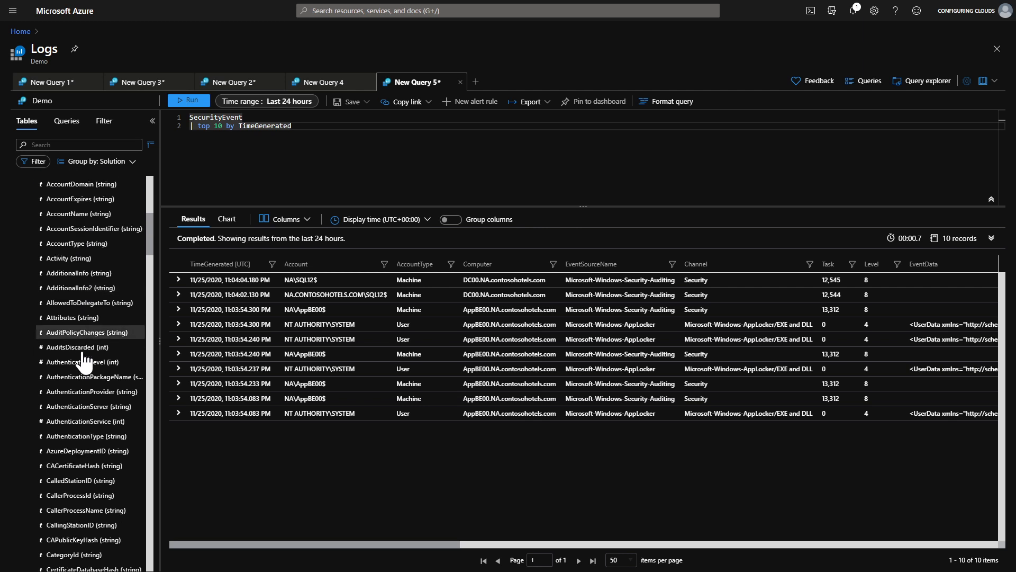
{"action": "scroll", "coordinate": [83, 361], "scroll_direction": "down", "scroll_amount": 7}
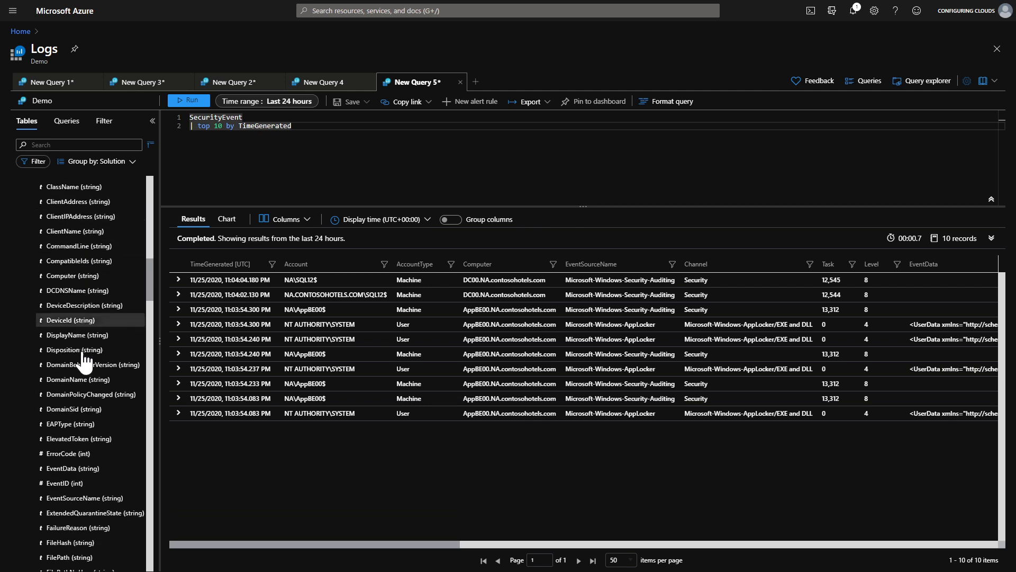
{"action": "scroll", "coordinate": [83, 360], "scroll_direction": "down", "scroll_amount": 2}
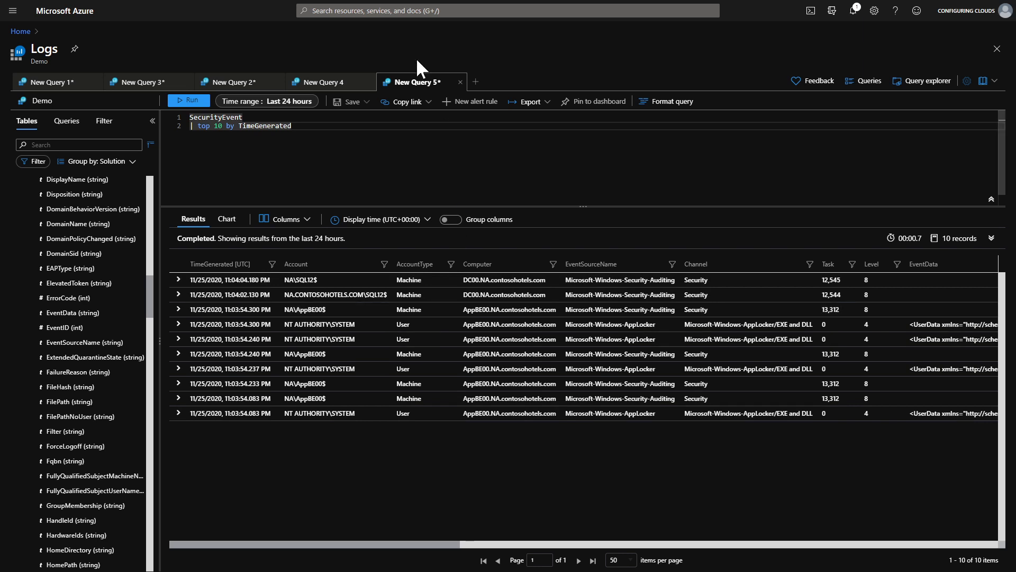
In New Query 1, run the SecurityEvent query filtered to Level == 8 and EventID == 4672.
{"action": "left_click", "coordinate": [62, 82]}
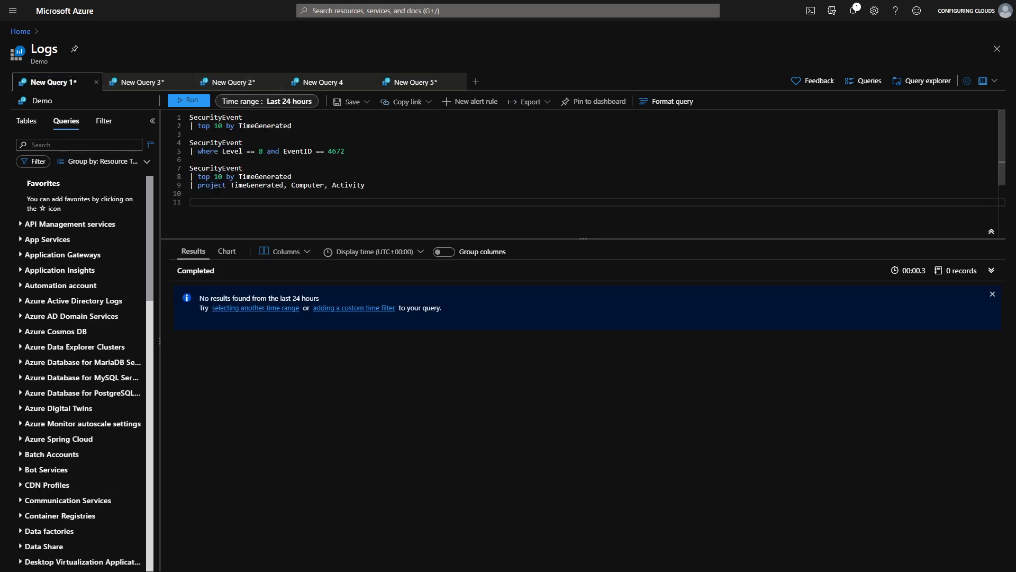
{"action": "left_click_drag", "start_coordinate": [347, 151], "coordinate": [188, 143]}
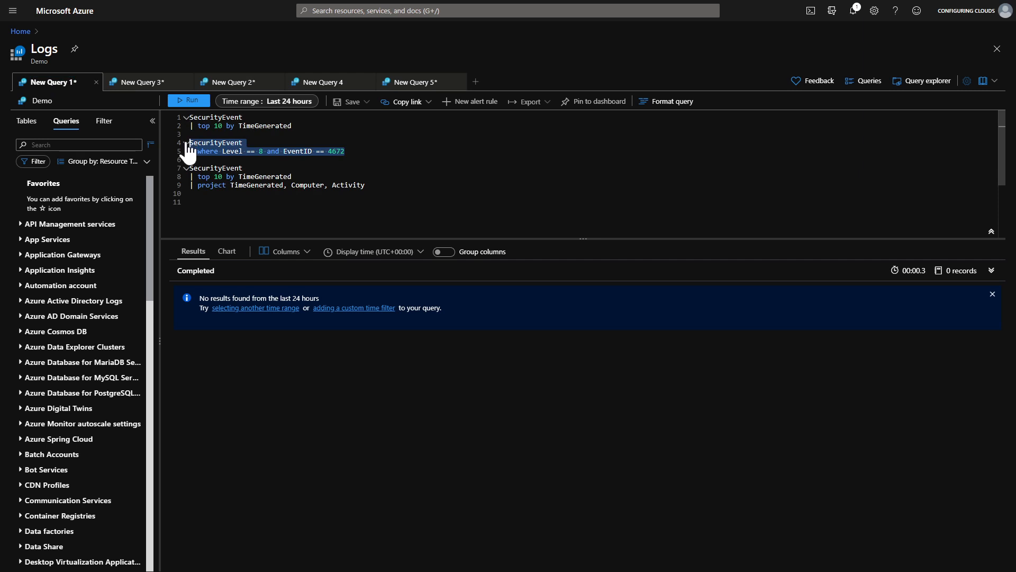
{"action": "left_click", "coordinate": [191, 102]}
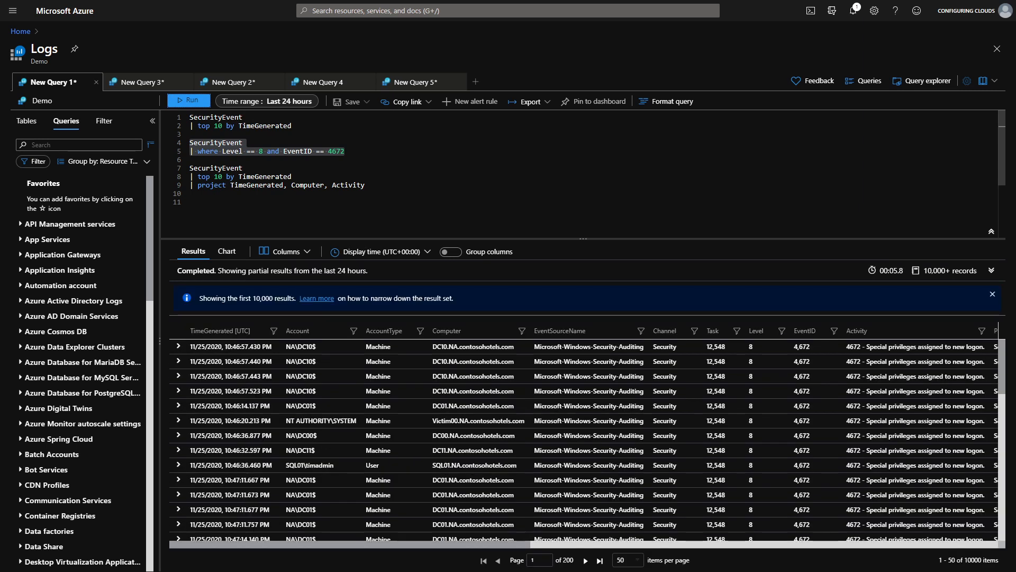
Use the results filter to restrict the Computer to DC20.NA.contosohotels.com and apply it to the query.
{"action": "left_click", "coordinate": [105, 123]}
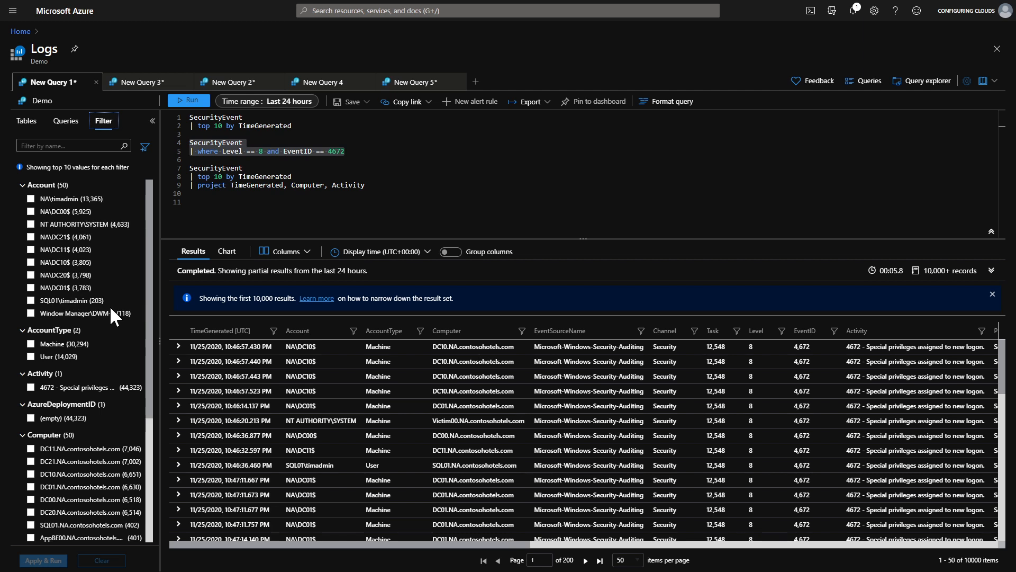
{"action": "scroll", "coordinate": [77, 455], "scroll_direction": "down", "scroll_amount": 1}
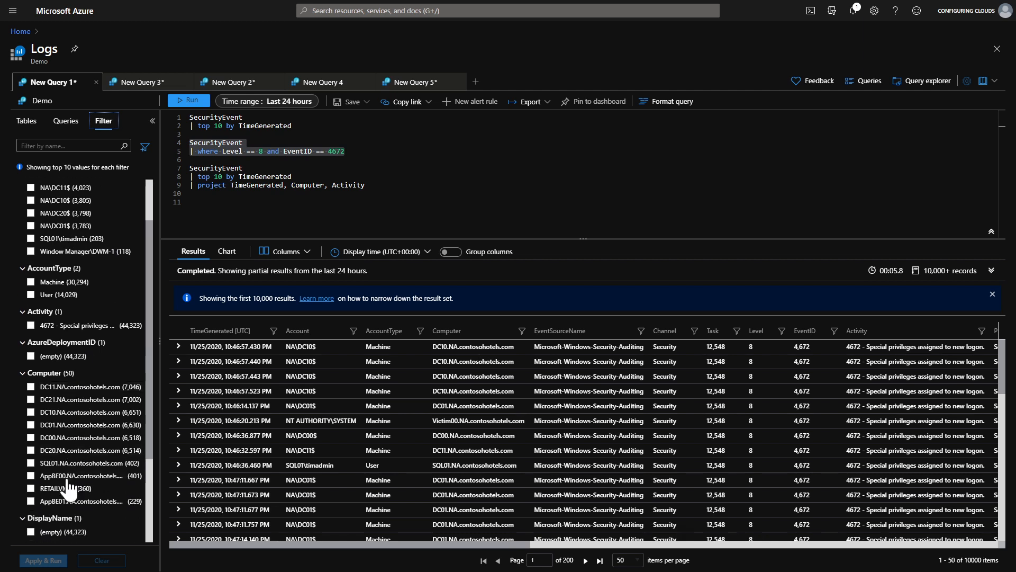
{"action": "left_click", "coordinate": [30, 450]}
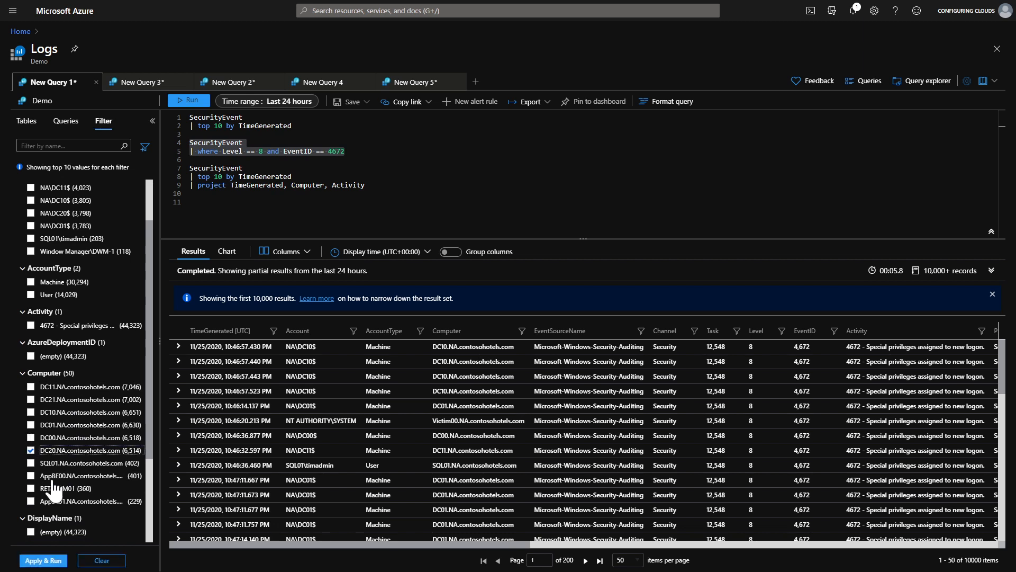
{"action": "left_click", "coordinate": [42, 561]}
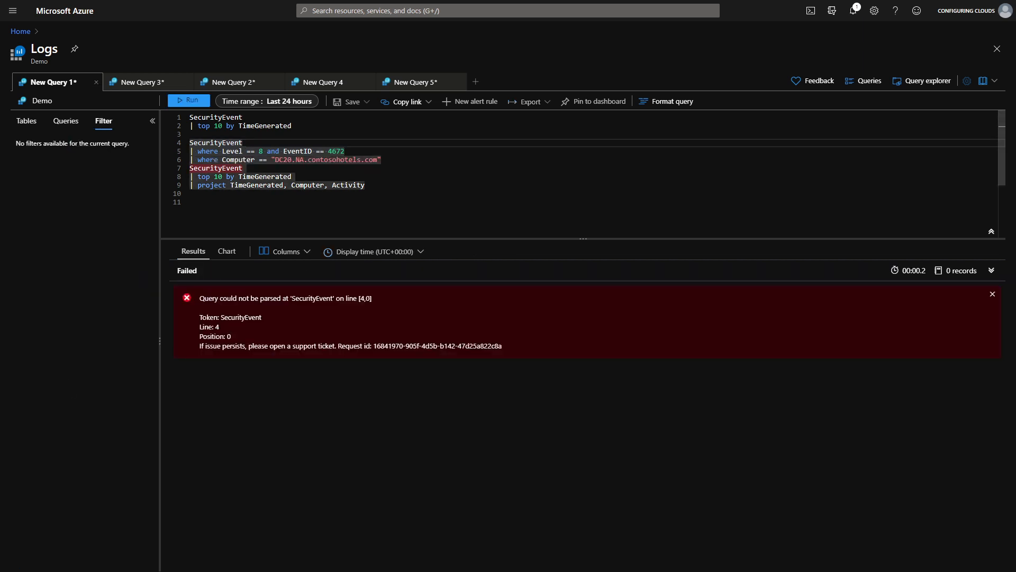
Select the complete filtered query including the Computer condition and run it.
{"action": "left_click", "coordinate": [332, 159]}
{"action": "left_click_drag", "start_coordinate": [381, 159], "coordinate": [187, 141]}
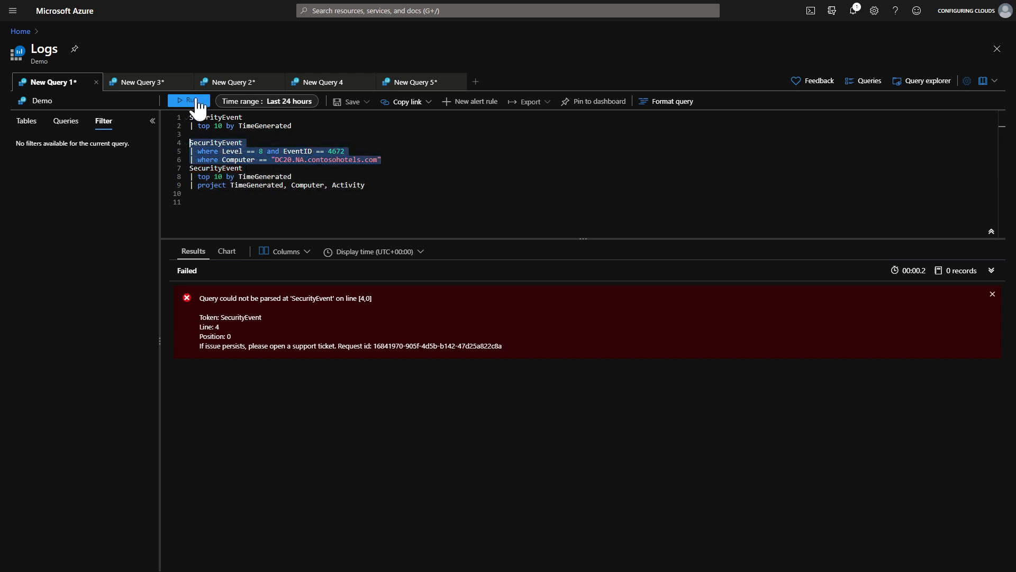
{"action": "left_click", "coordinate": [199, 109]}
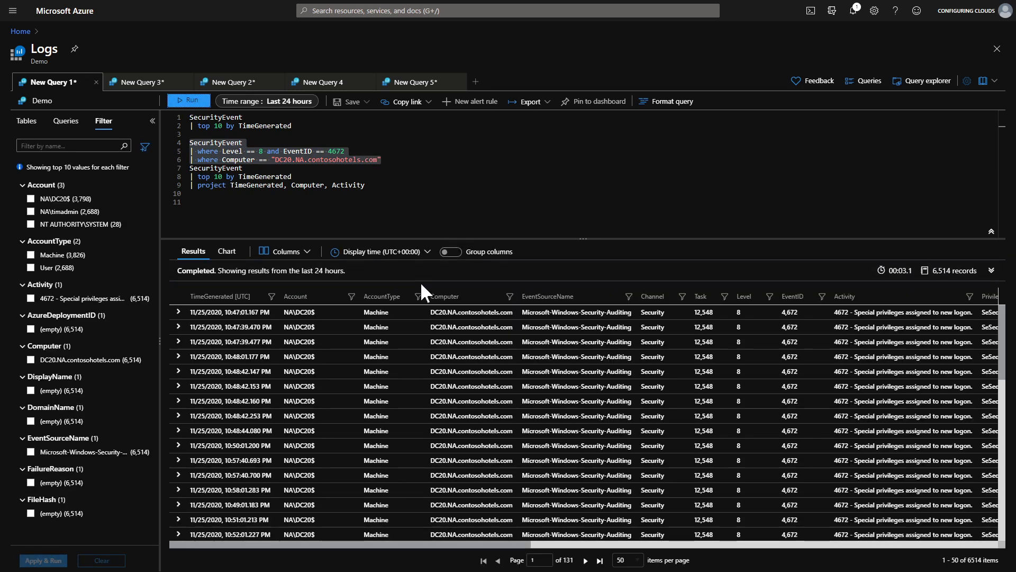
Run the query that projects TimeGenerated, Computer and Activity from the top 10 SecurityEvent records.
{"action": "scroll", "coordinate": [467, 454], "scroll_direction": "down", "scroll_amount": 8}
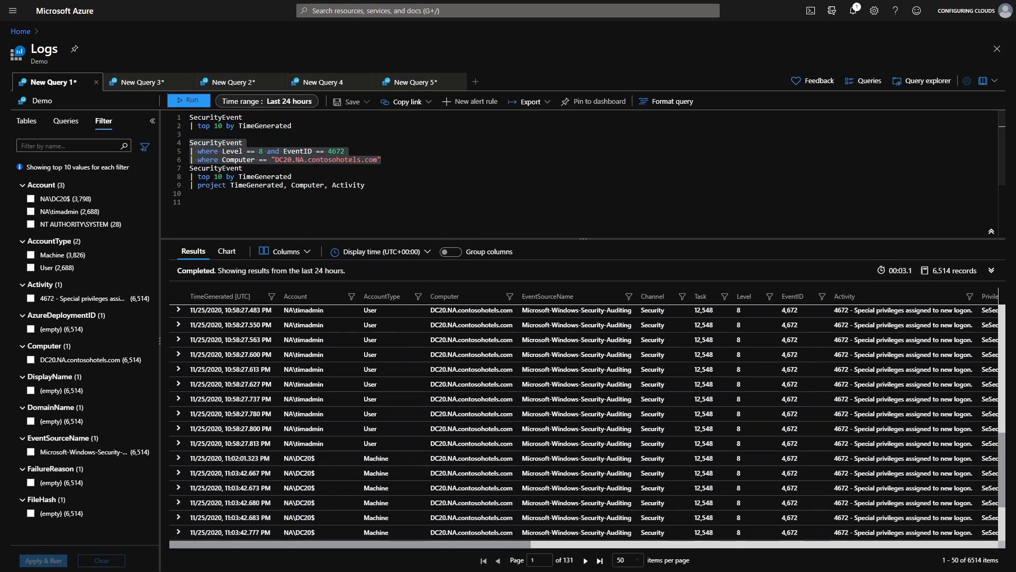
{"action": "left_click_drag", "start_coordinate": [365, 186], "coordinate": [189, 168]}
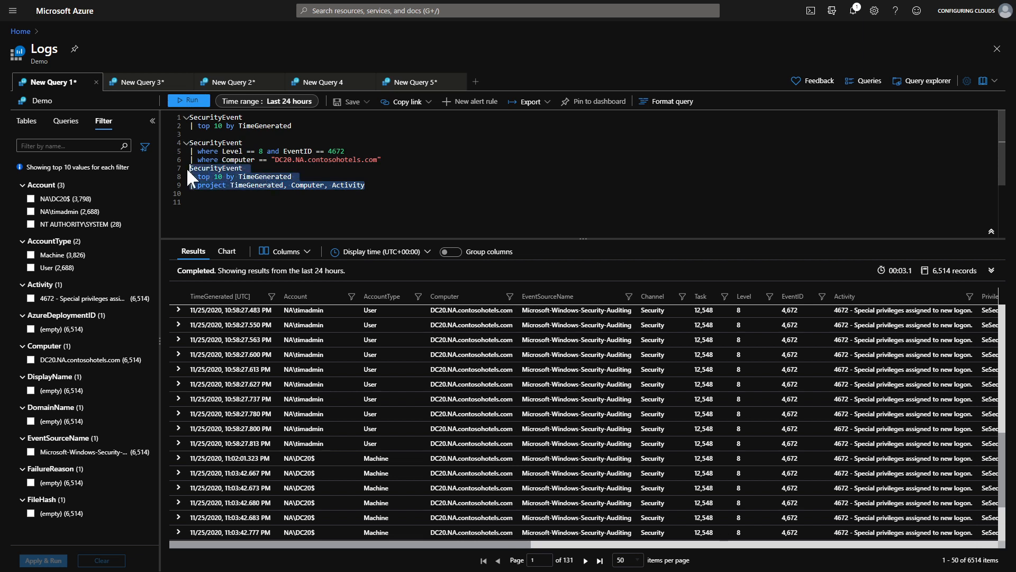
{"action": "left_click", "coordinate": [198, 104]}
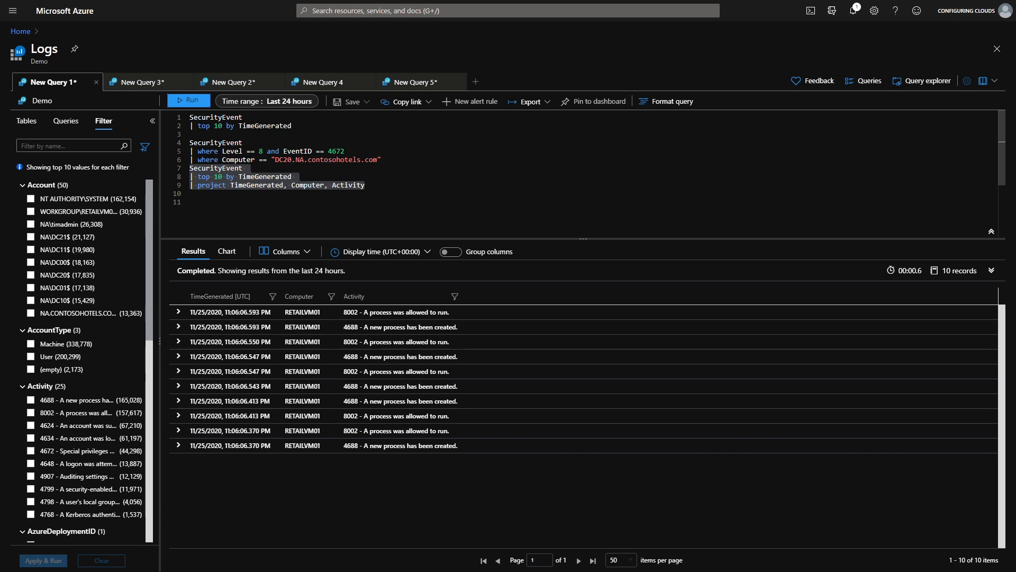
Highlight the project operator and its three column names in the last query, then reselect that query.
{"action": "double_click", "coordinate": [212, 186]}
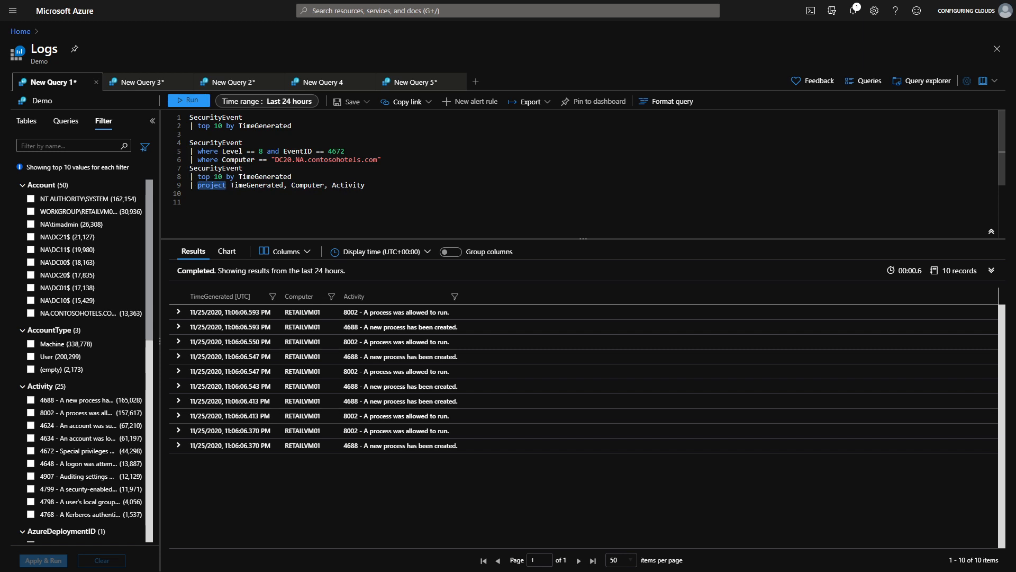
{"action": "double_click", "coordinate": [257, 186]}
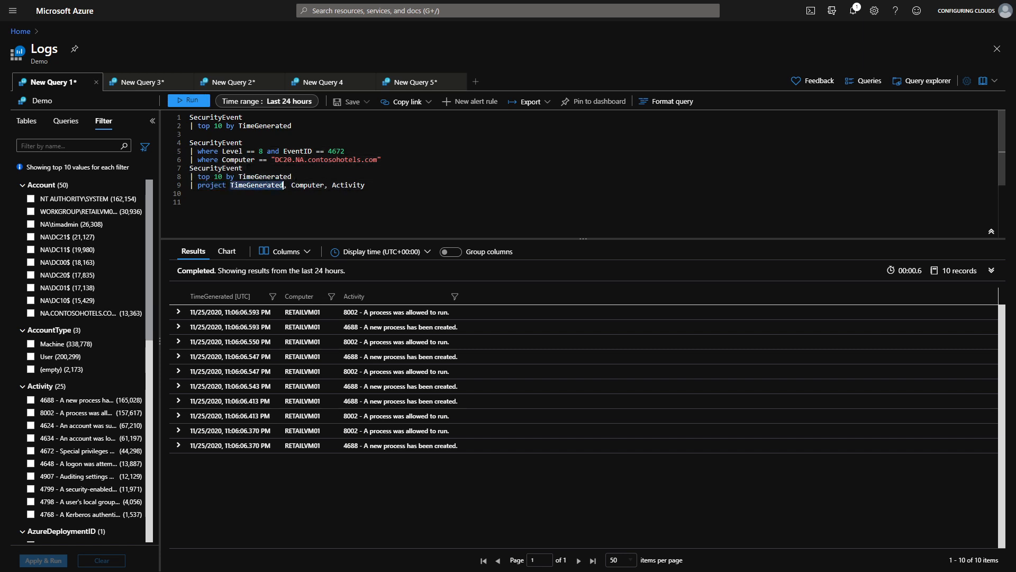
{"action": "double_click", "coordinate": [307, 186]}
{"action": "double_click", "coordinate": [348, 186]}
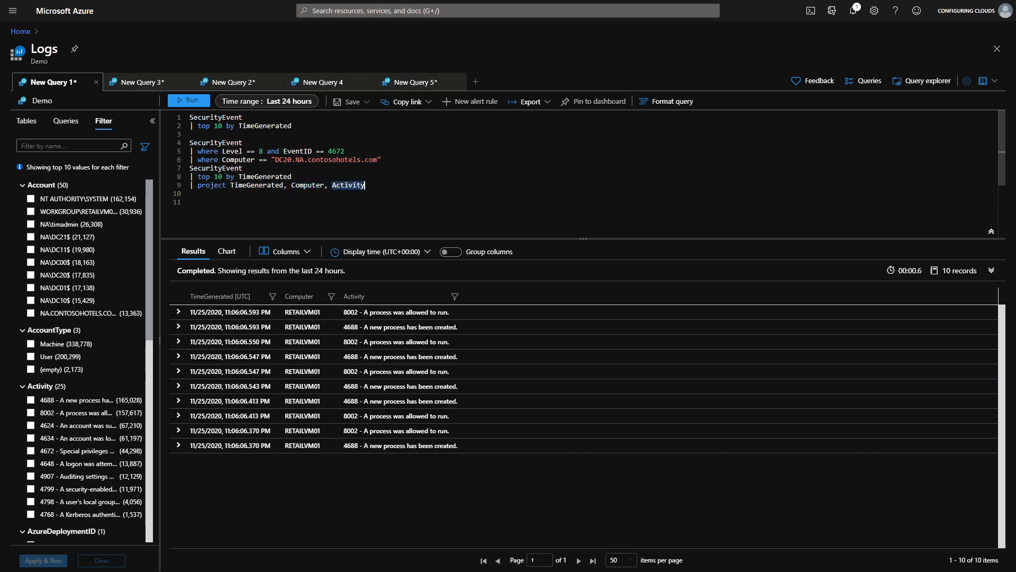
{"action": "left_click_drag", "start_coordinate": [365, 186], "coordinate": [184, 170]}
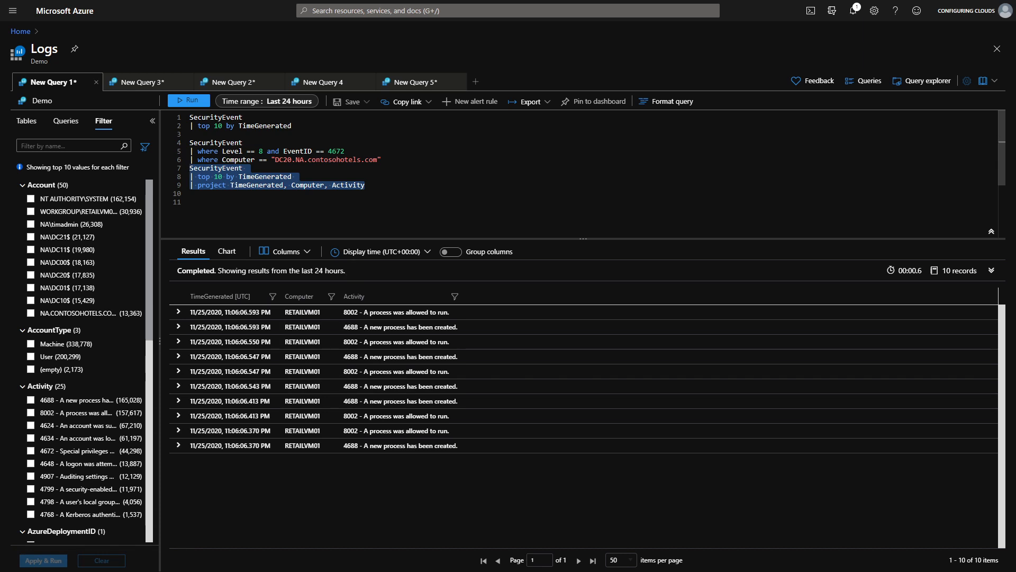
Switch to the New Query 3 tab, select the whole Heartbeat barchart query and run it.
{"action": "left_click", "coordinate": [156, 83]}
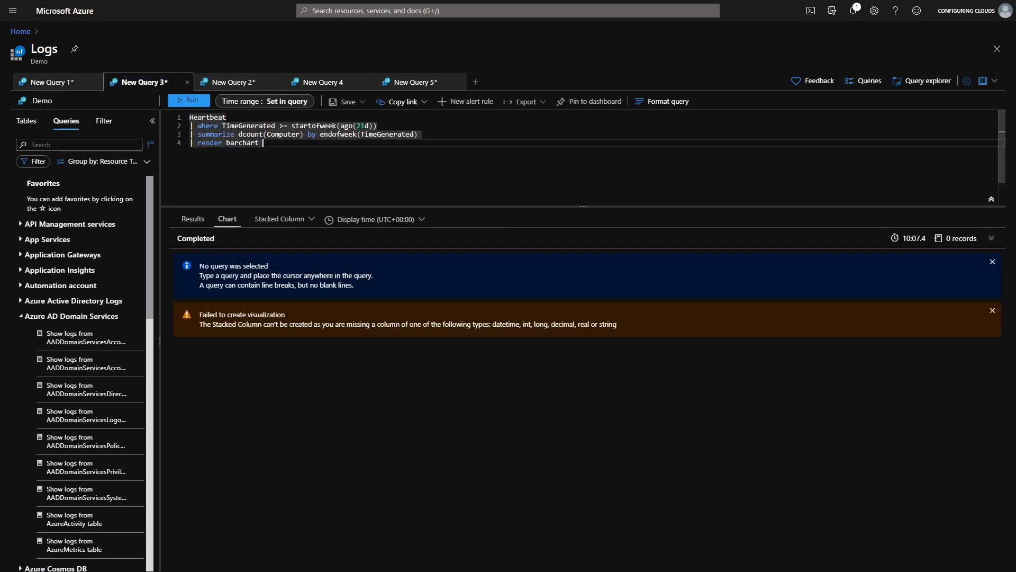
{"action": "left_click_drag", "start_coordinate": [264, 144], "coordinate": [170, 111]}
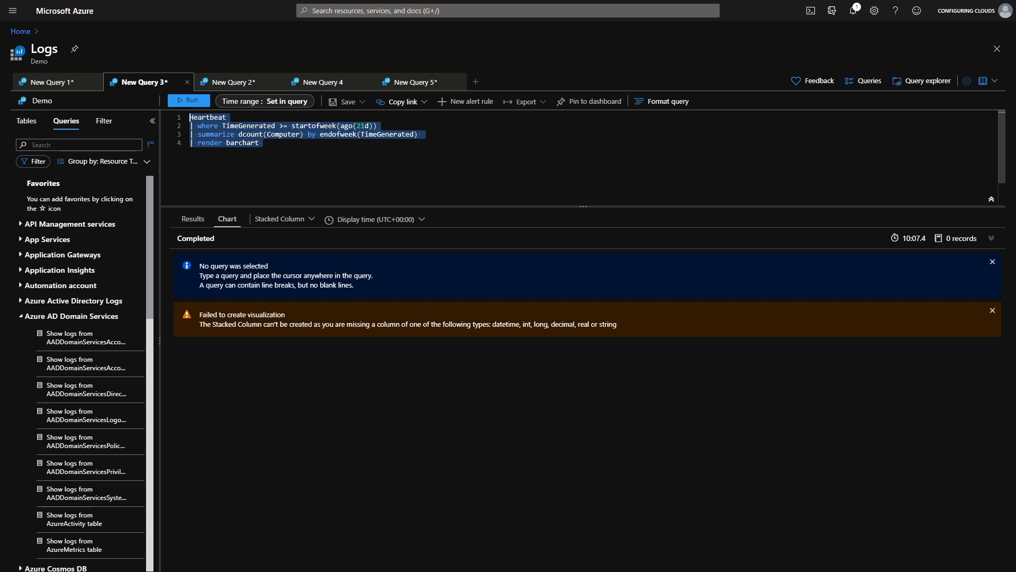
{"action": "left_click", "coordinate": [193, 103]}
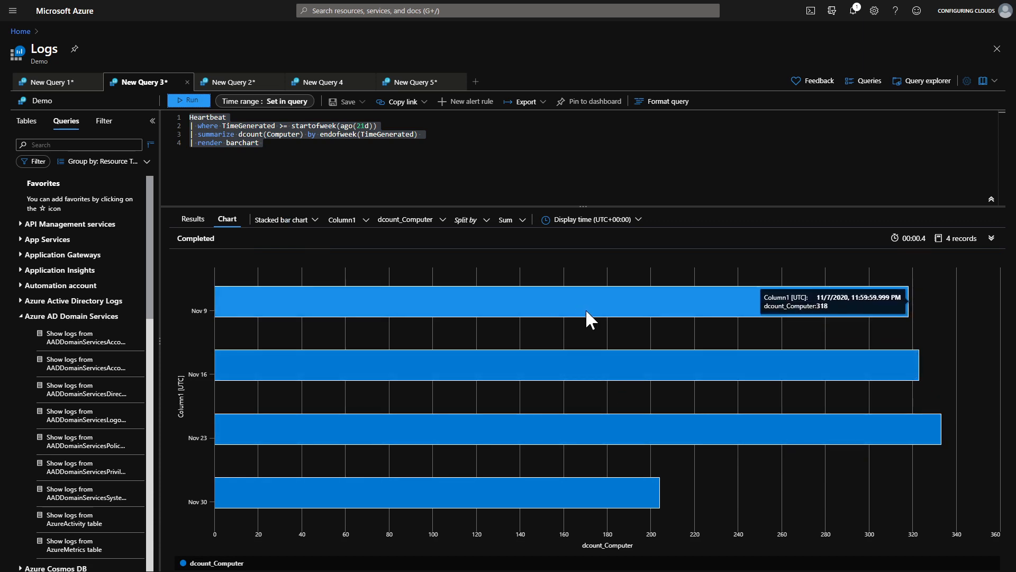
Use the results filter to restrict Computer to Victim00.NA.contosohotels.com and apply it to the query.
{"action": "left_click", "coordinate": [103, 120]}
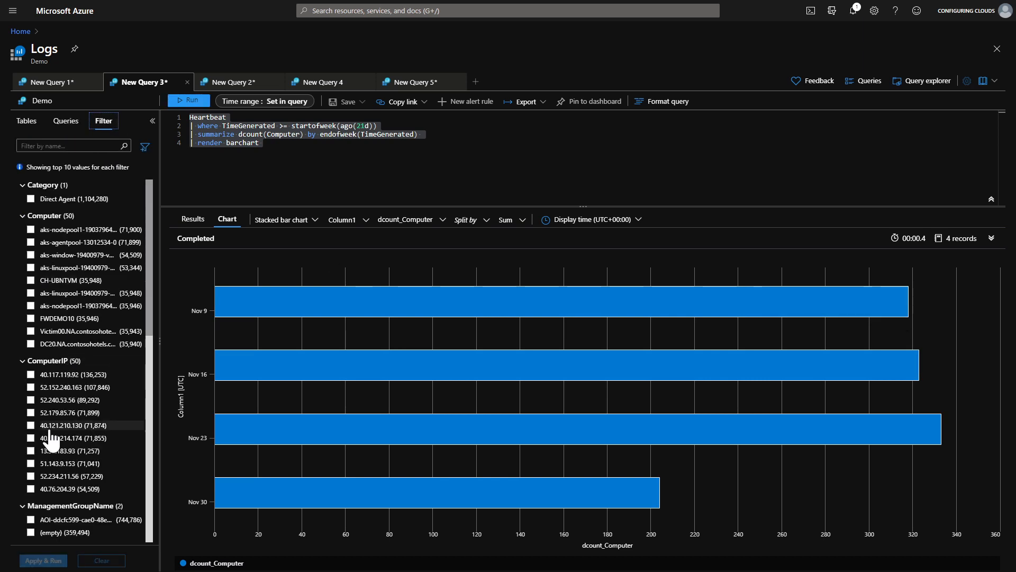
{"action": "left_click", "coordinate": [31, 331]}
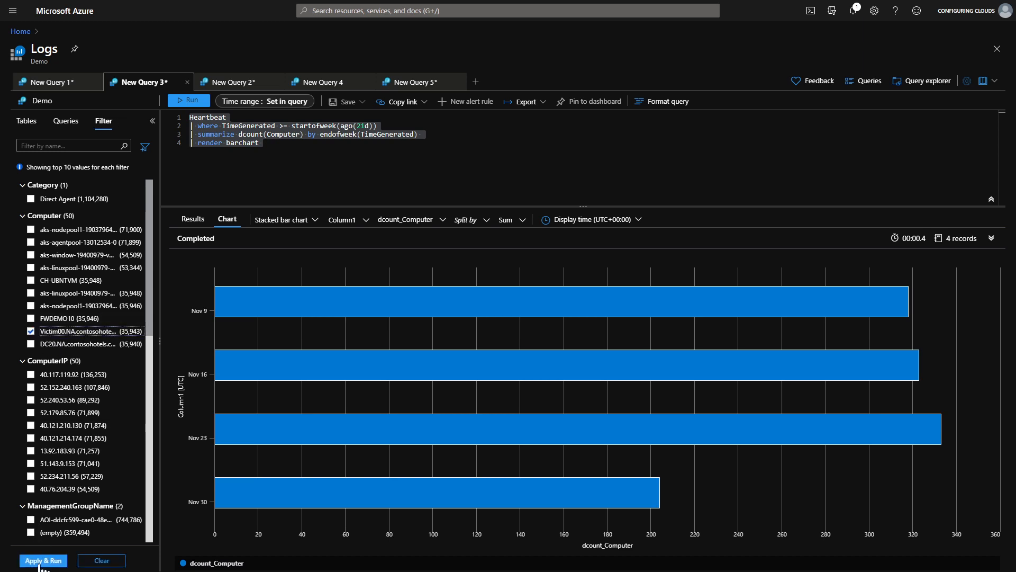
{"action": "left_click", "coordinate": [39, 561]}
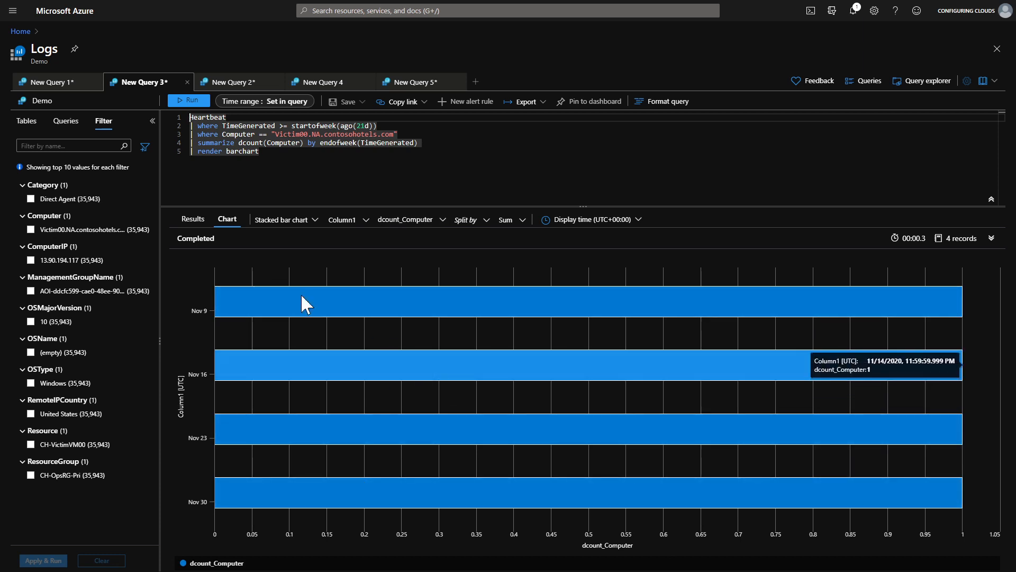
Change the chart visualization to a Line chart.
{"action": "left_click", "coordinate": [314, 220]}
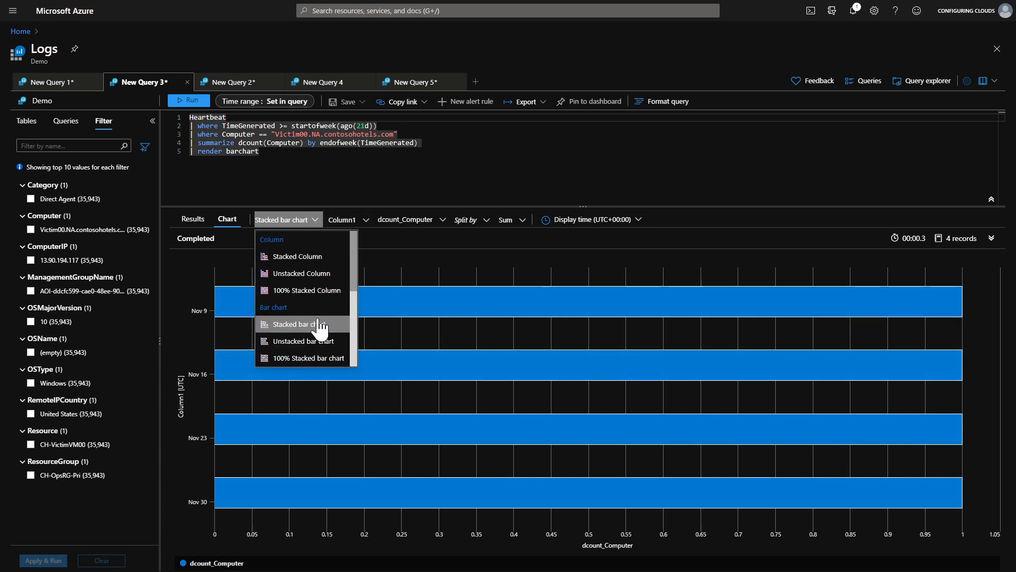
{"action": "scroll", "coordinate": [318, 312], "scroll_direction": "down", "scroll_amount": 3}
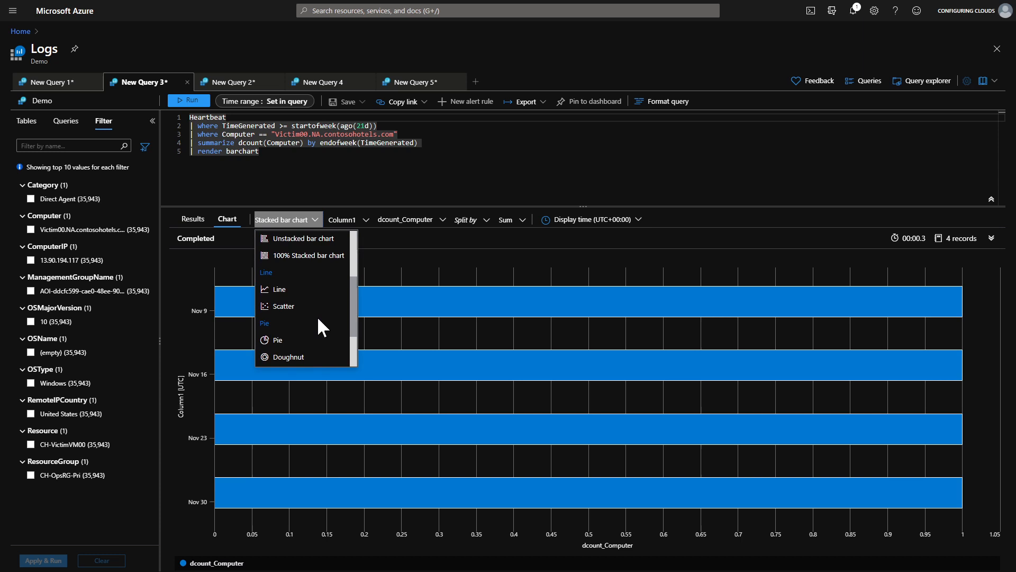
{"action": "left_click", "coordinate": [276, 290]}
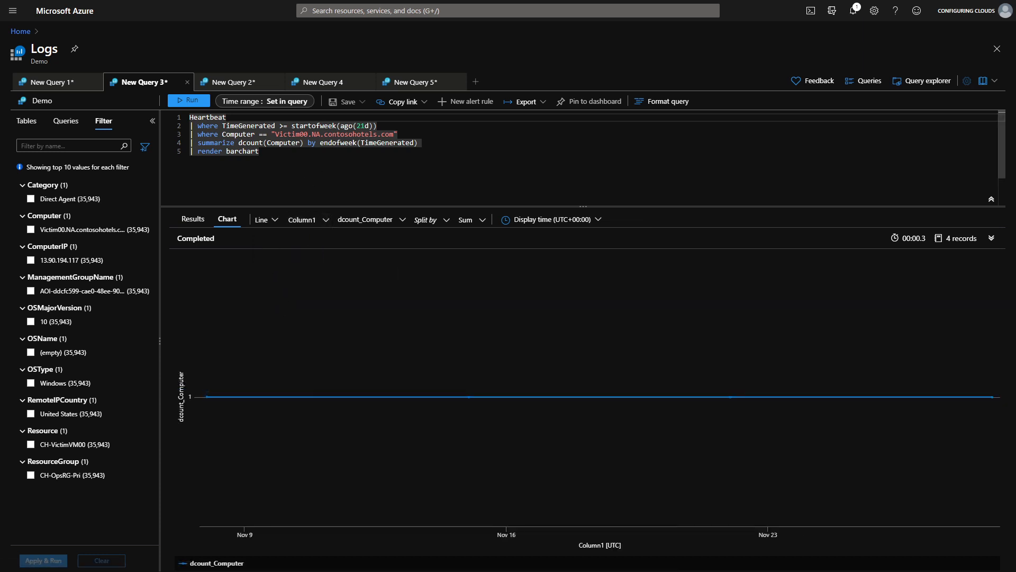
Delete the where Computer filter line from the query and rerun it.
{"action": "left_click_drag", "start_coordinate": [398, 134], "coordinate": [377, 126]}
{"action": "key", "text": "BackSpace"}
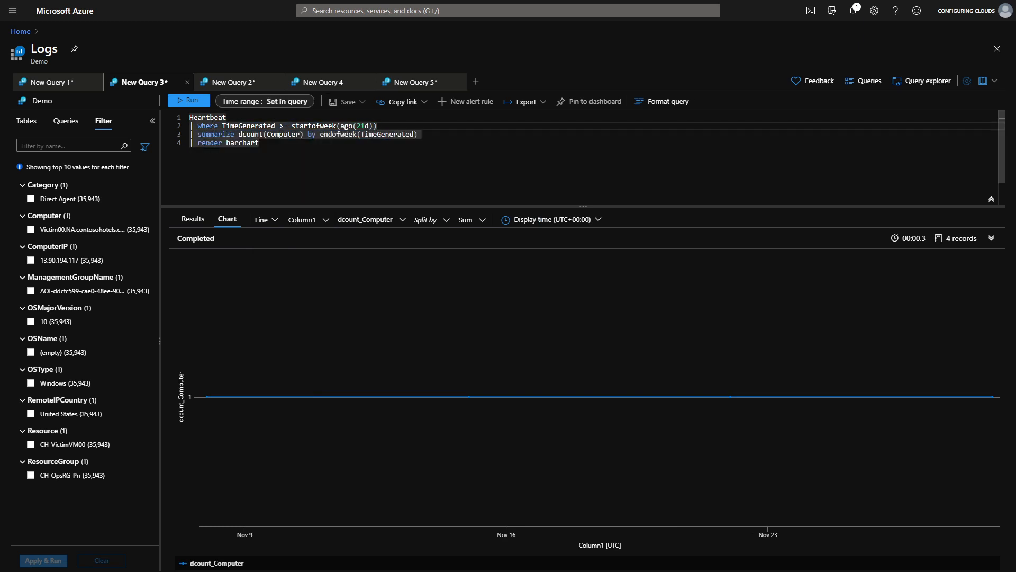
{"action": "left_click", "coordinate": [192, 100]}
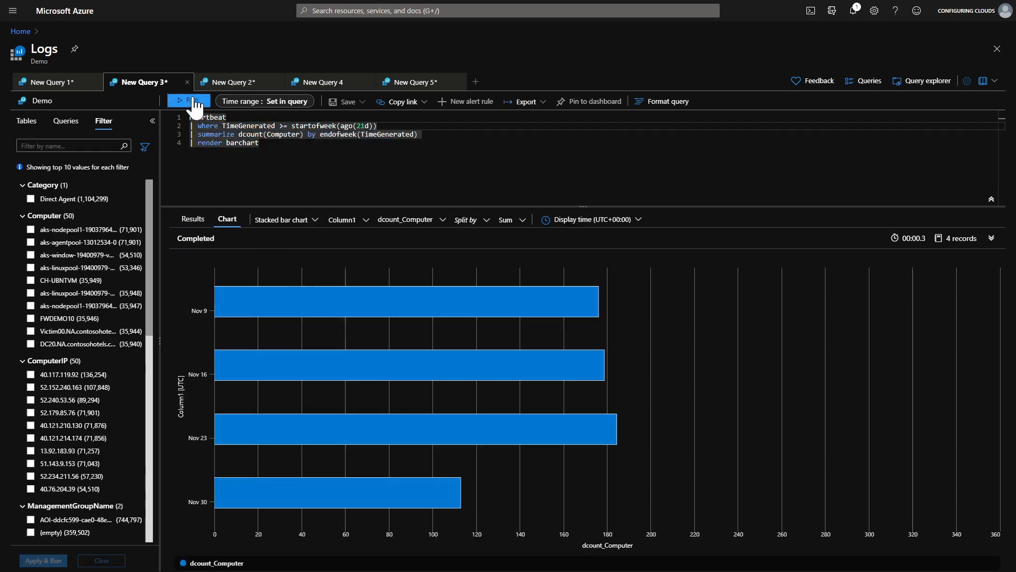
Change the chart visualization of the rerun results to a Line chart.
{"action": "left_click", "coordinate": [316, 222]}
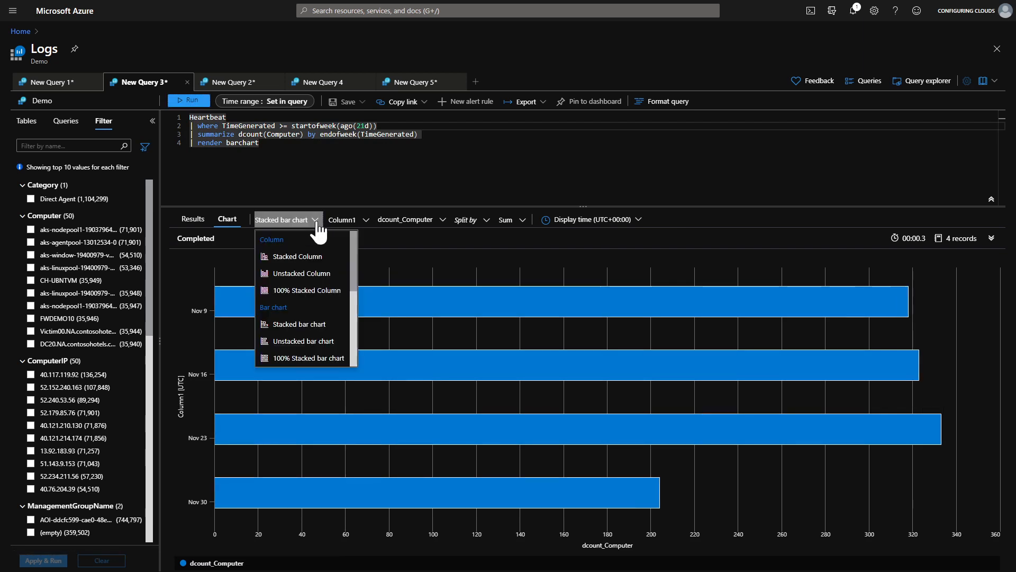
{"action": "scroll", "coordinate": [288, 331], "scroll_direction": "down", "scroll_amount": 3}
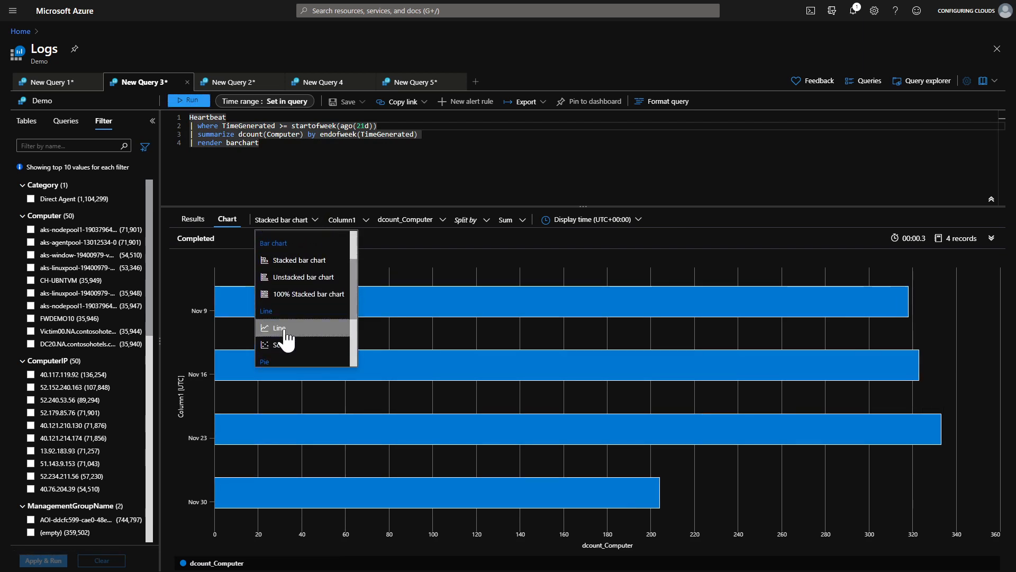
{"action": "left_click", "coordinate": [284, 329]}
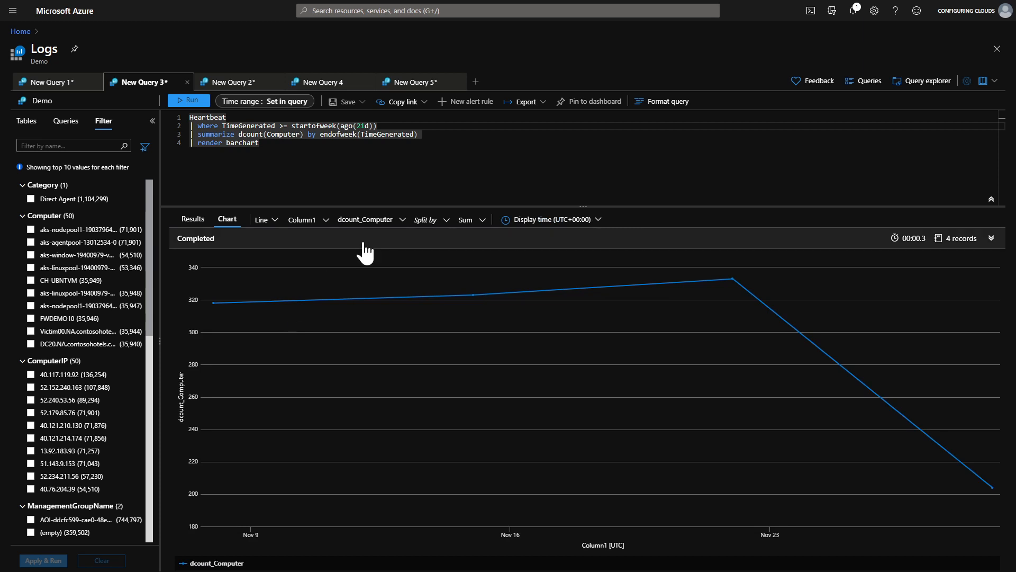
Switch to the New Query 2 tab, select the whole UpdateSummary query and run it.
{"action": "left_click", "coordinate": [235, 85]}
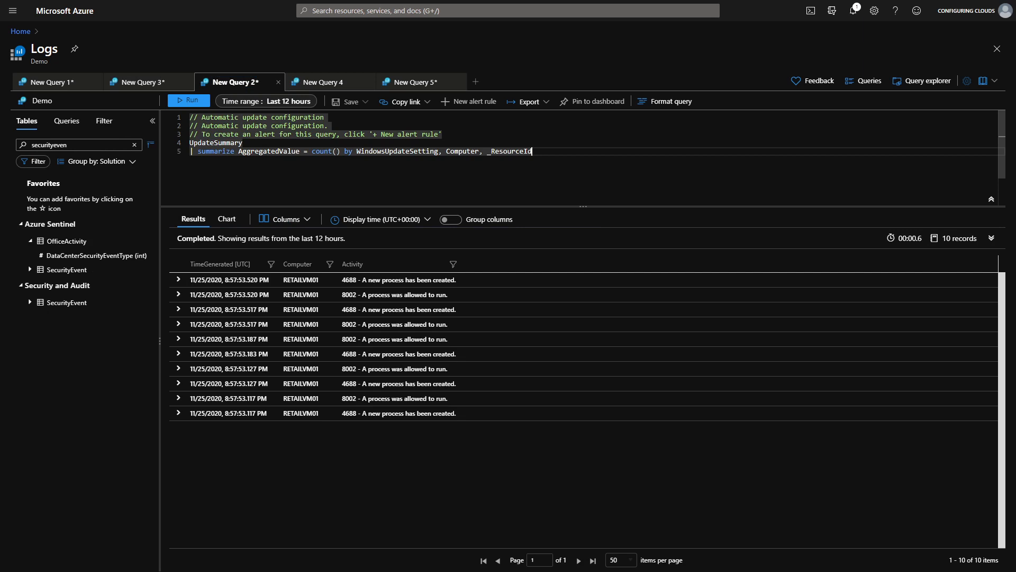
{"action": "left_click_drag", "start_coordinate": [532, 151], "coordinate": [177, 109]}
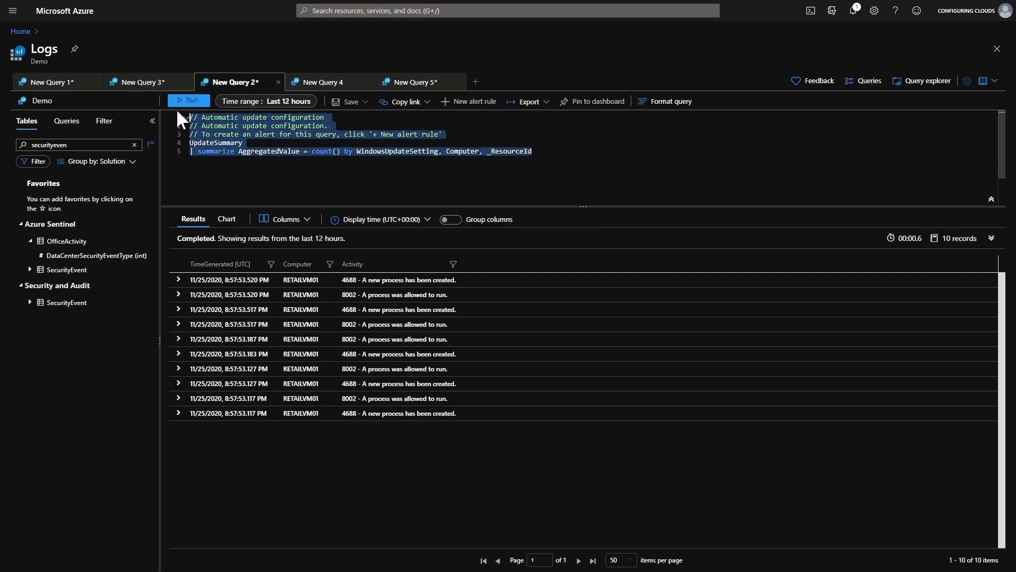
{"action": "left_click", "coordinate": [192, 101]}
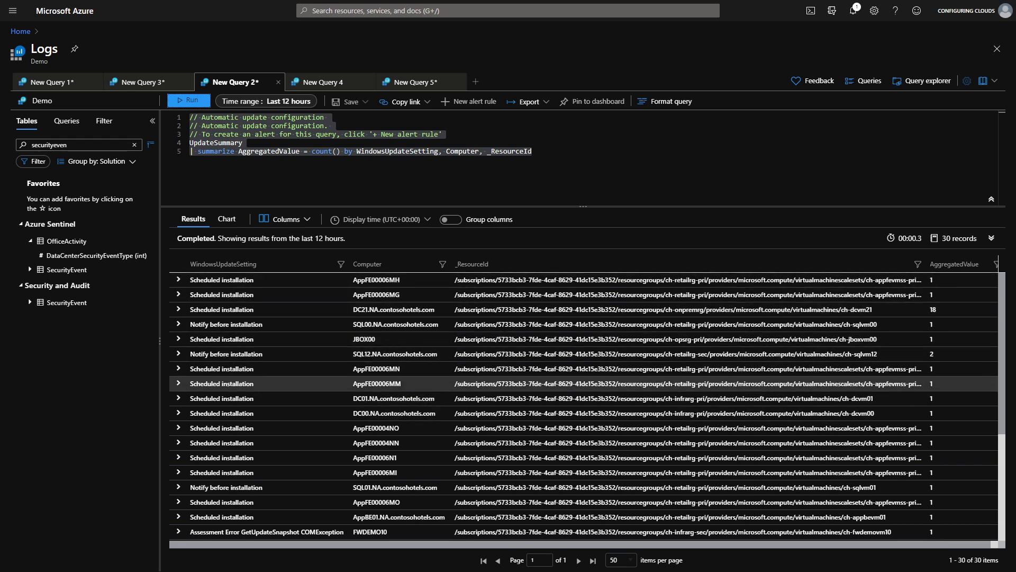
Close the New Query 5 tab.
{"action": "scroll", "coordinate": [238, 444], "scroll_direction": "down", "scroll_amount": 2}
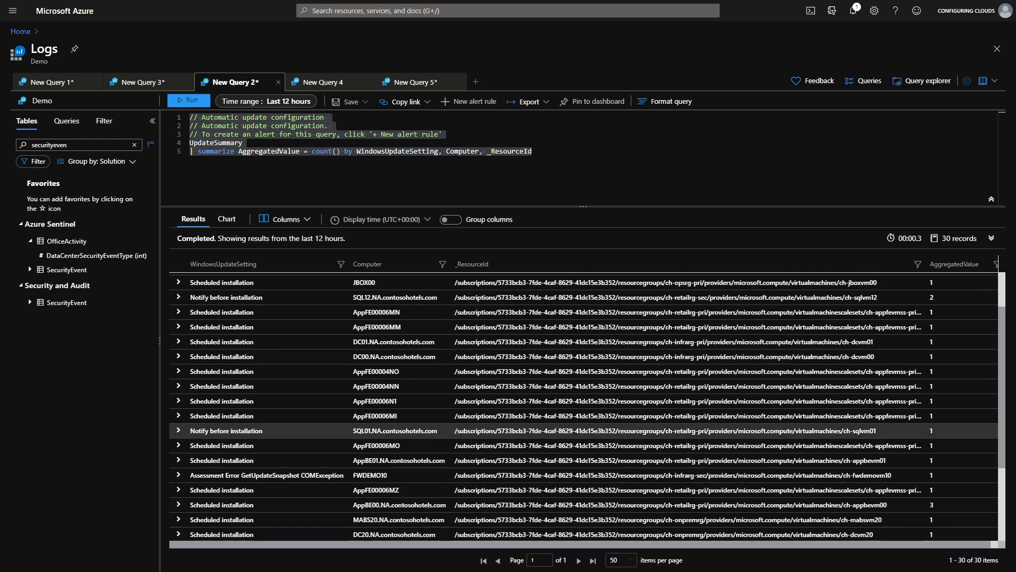
{"action": "scroll", "coordinate": [265, 430], "scroll_direction": "down", "scroll_amount": 2}
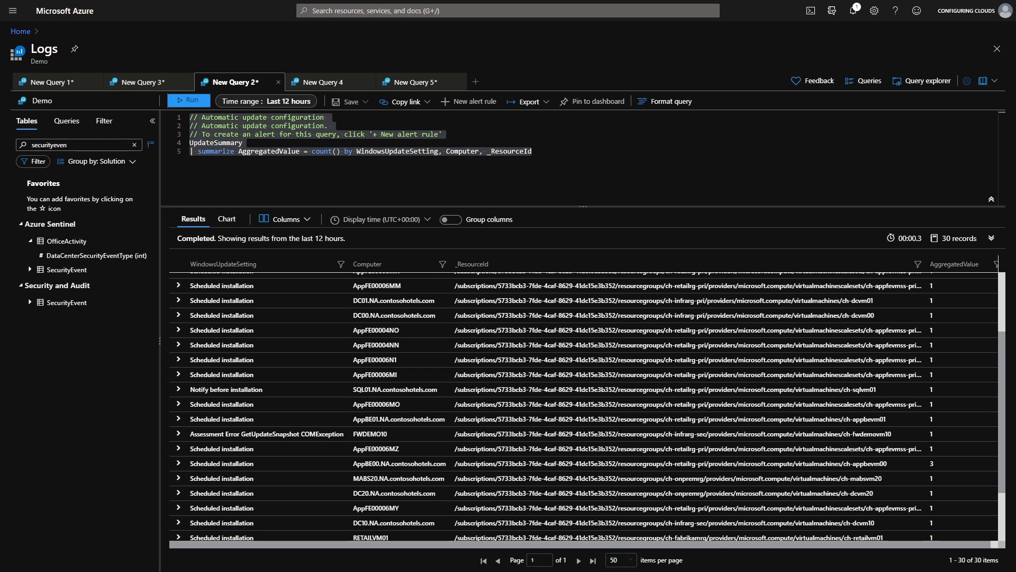
{"action": "left_click", "coordinate": [461, 82]}
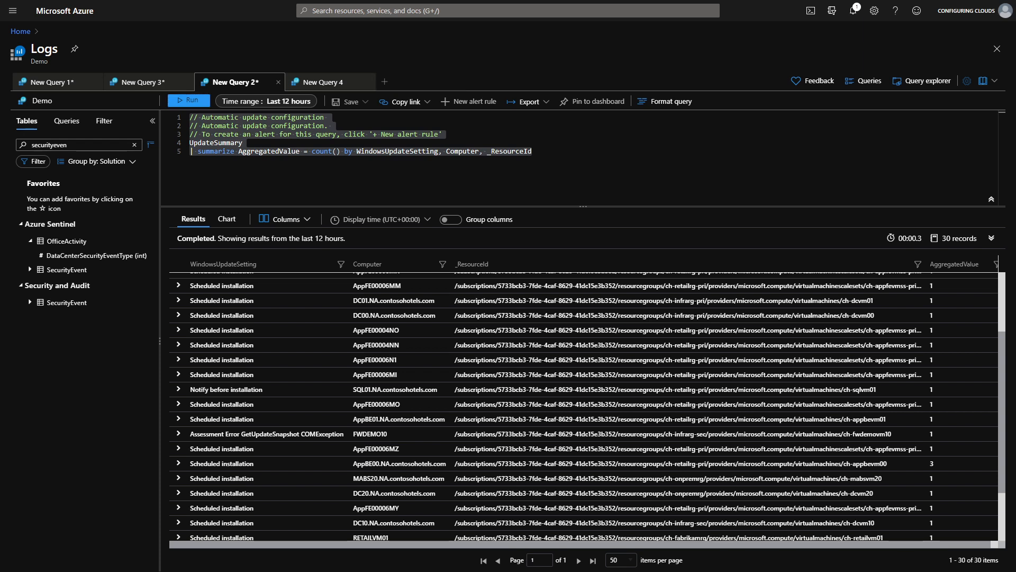
In the New Query 4 tab, start a query on the ContainerInventory table using autocomplete.
{"action": "left_click", "coordinate": [326, 84]}
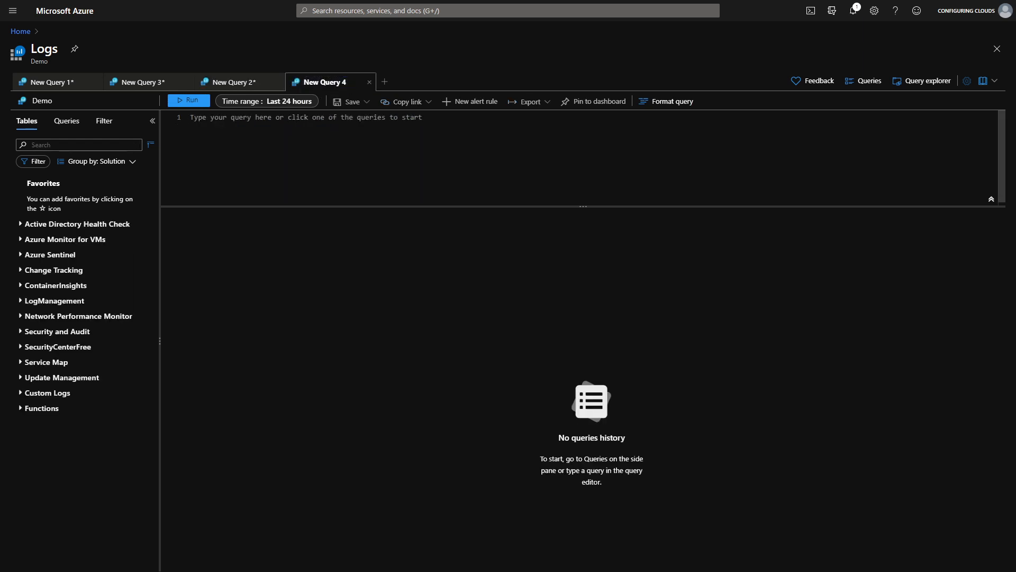
{"action": "left_click", "coordinate": [193, 119]}
{"action": "type", "text": "C"}
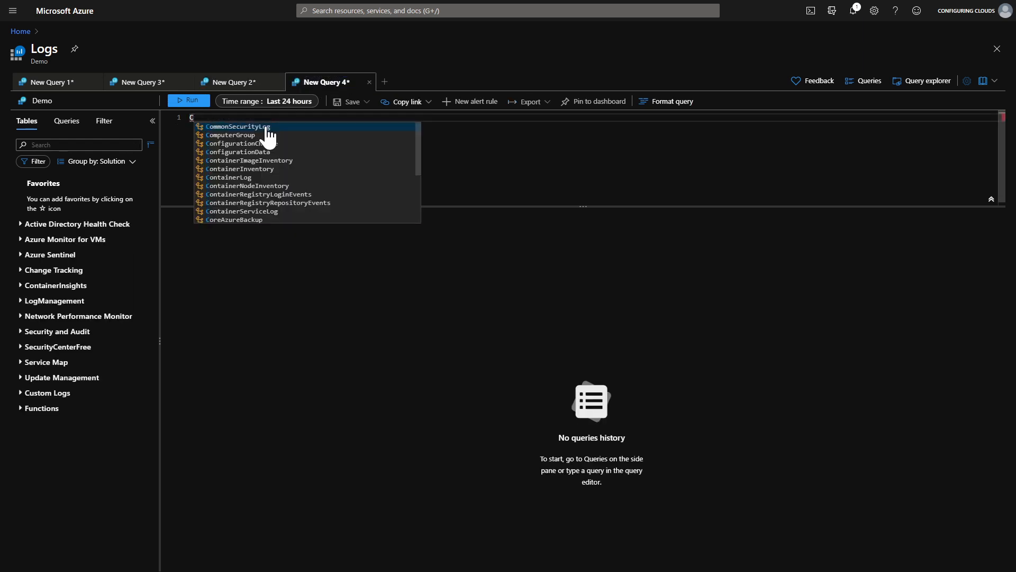
{"action": "type", "text": "onta"}
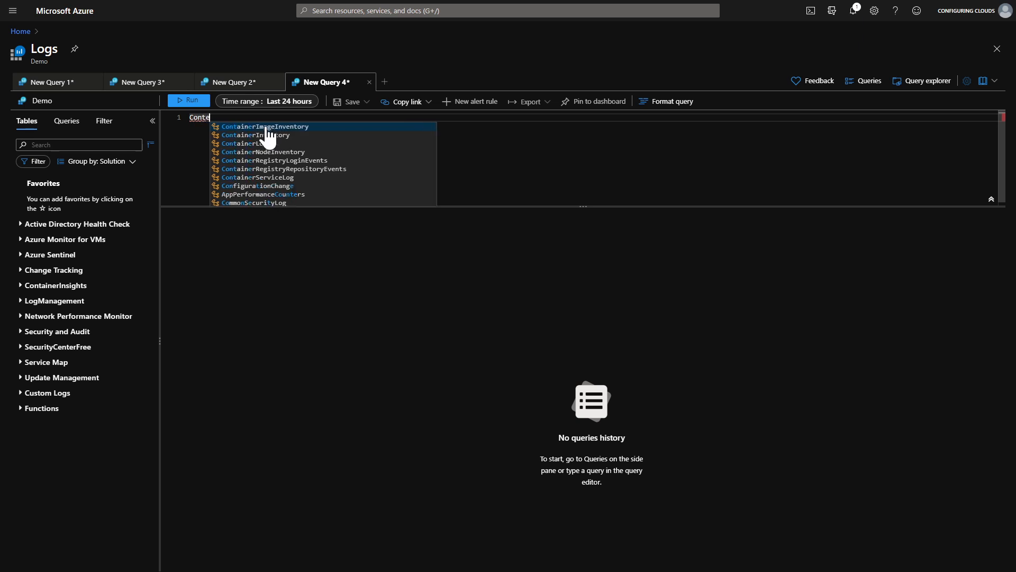
{"action": "type", "text": "i"}
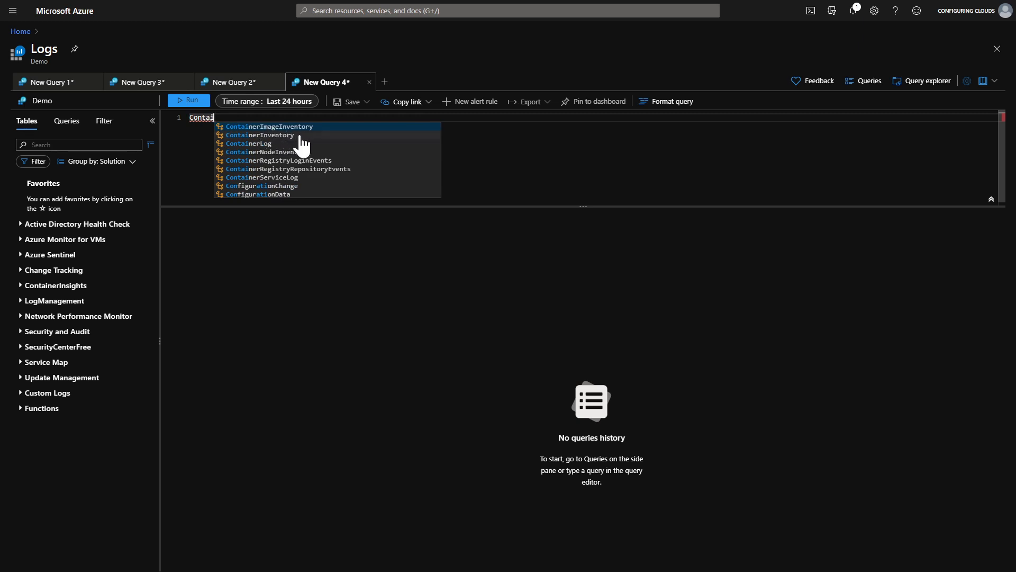
{"action": "left_click", "coordinate": [284, 136]}
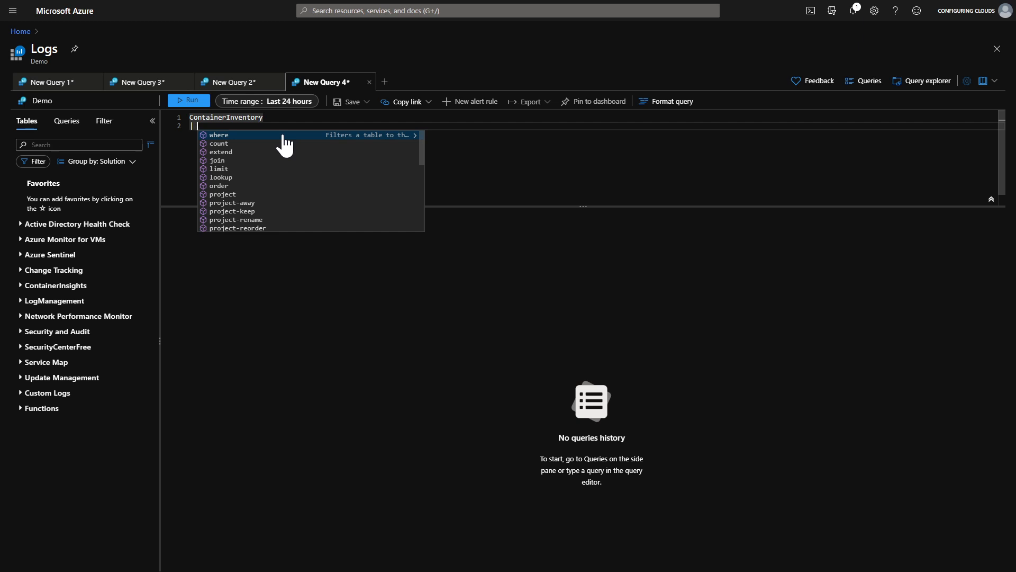
Add a where clause ContainerState == "Terminated" and run the query.
{"action": "type", "text": "where con"}
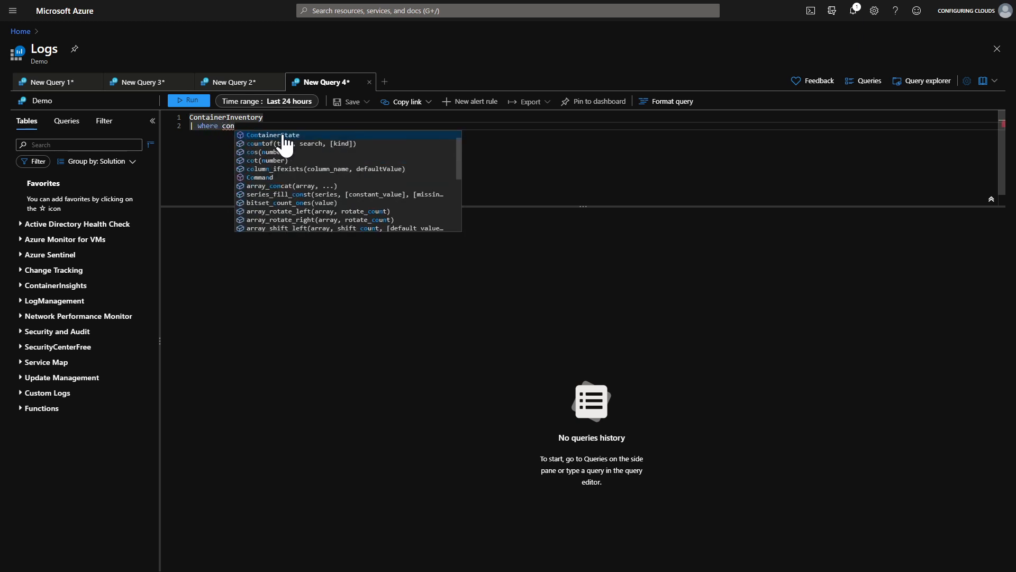
{"action": "left_click", "coordinate": [284, 136]}
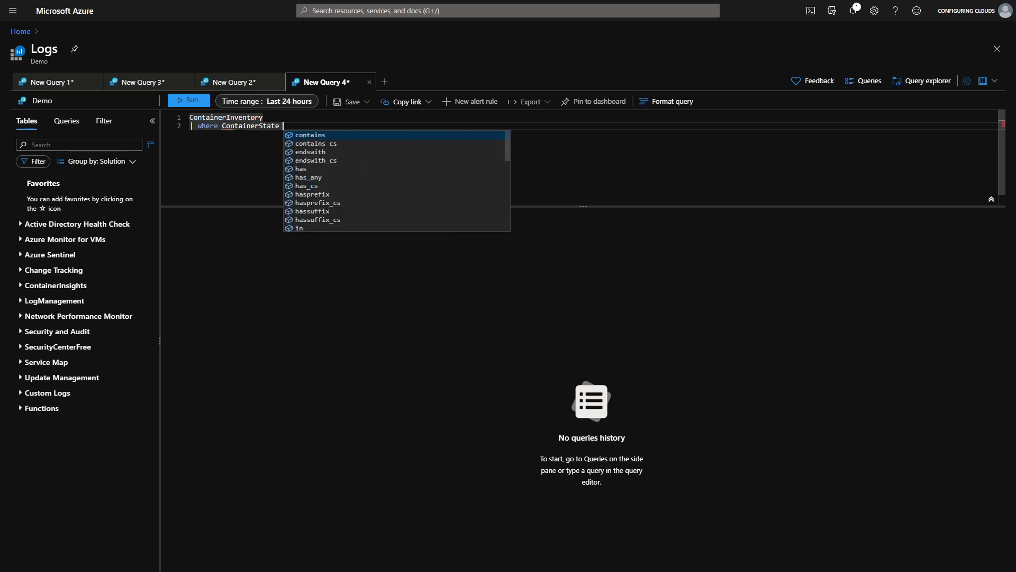
{"action": "type", "text": "== "}
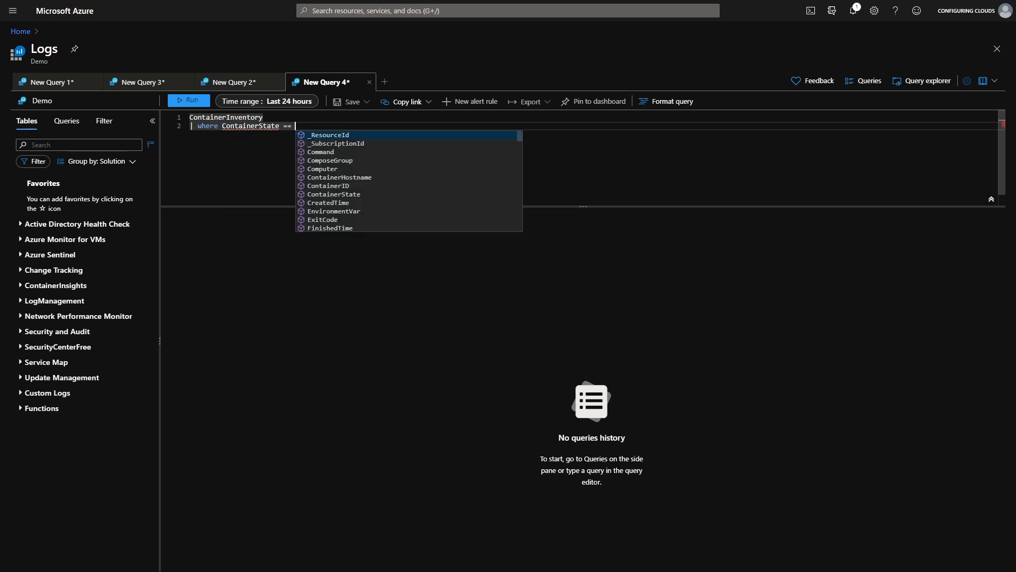
{"action": "type", "text": "\""}
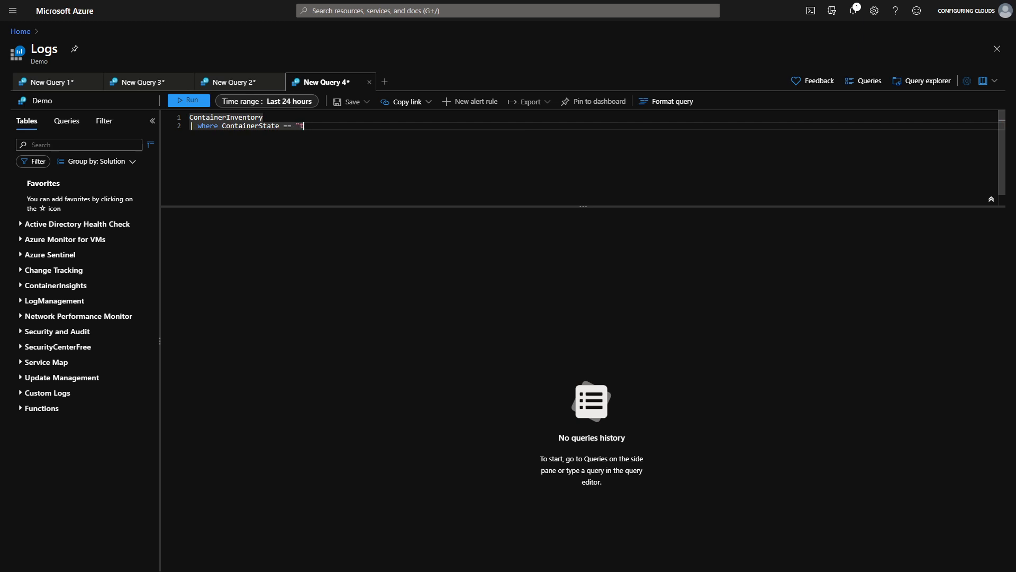
{"action": "type", "text": "Terminated\""}
{"action": "left_click", "coordinate": [190, 101]}
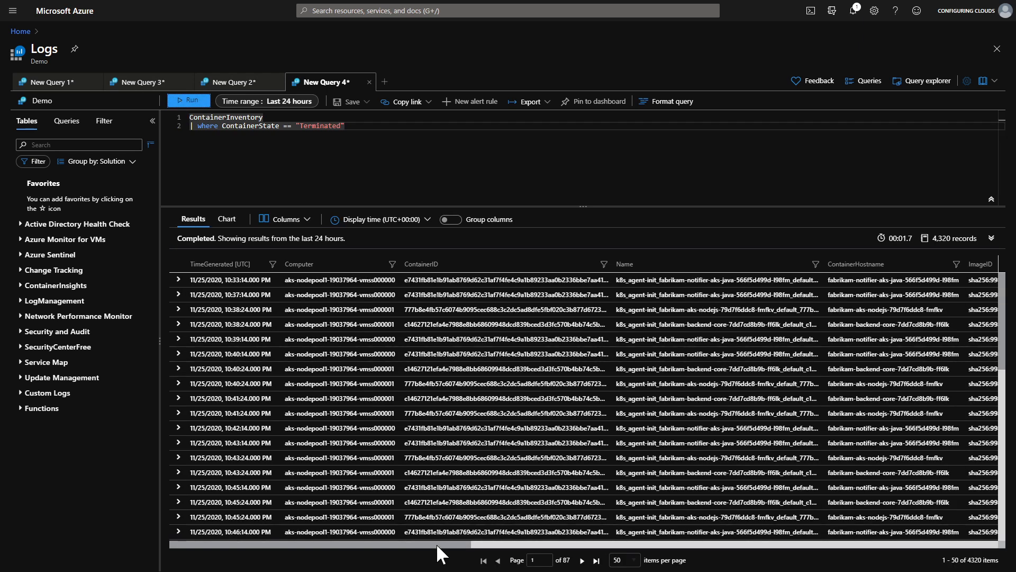
Browse the terminated container results across their columns, then open a new query tab.
{"action": "left_click_drag", "start_coordinate": [437, 543], "coordinate": [705, 544]}
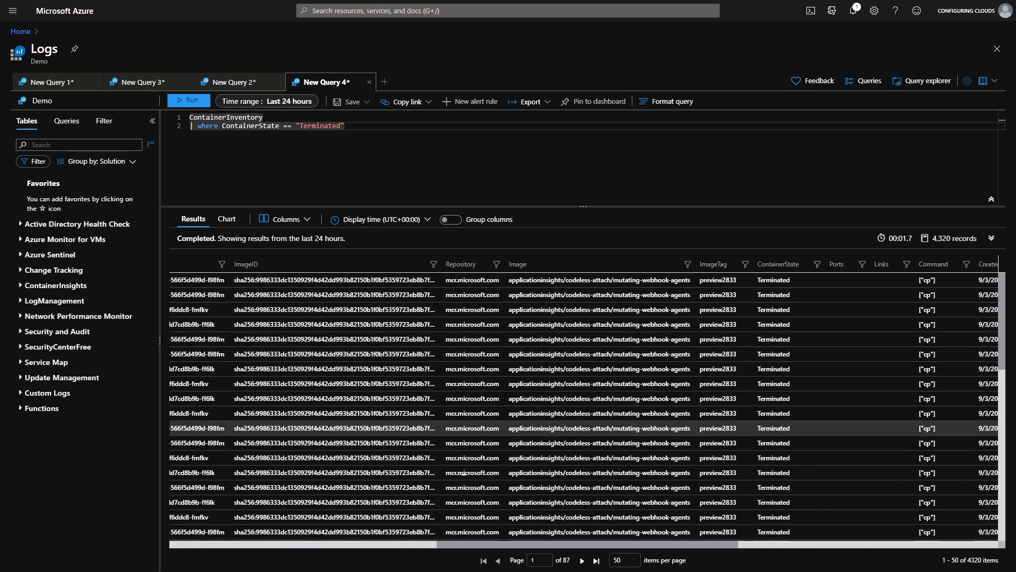
{"action": "scroll", "coordinate": [757, 499], "scroll_direction": "down", "scroll_amount": 8}
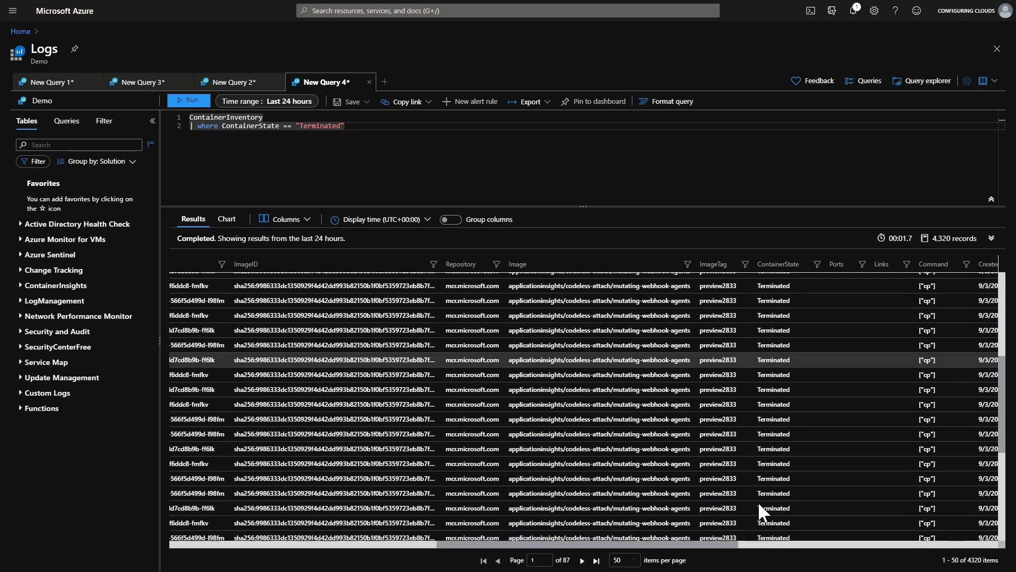
{"action": "scroll", "coordinate": [582, 444], "scroll_direction": "left", "scroll_amount": 10}
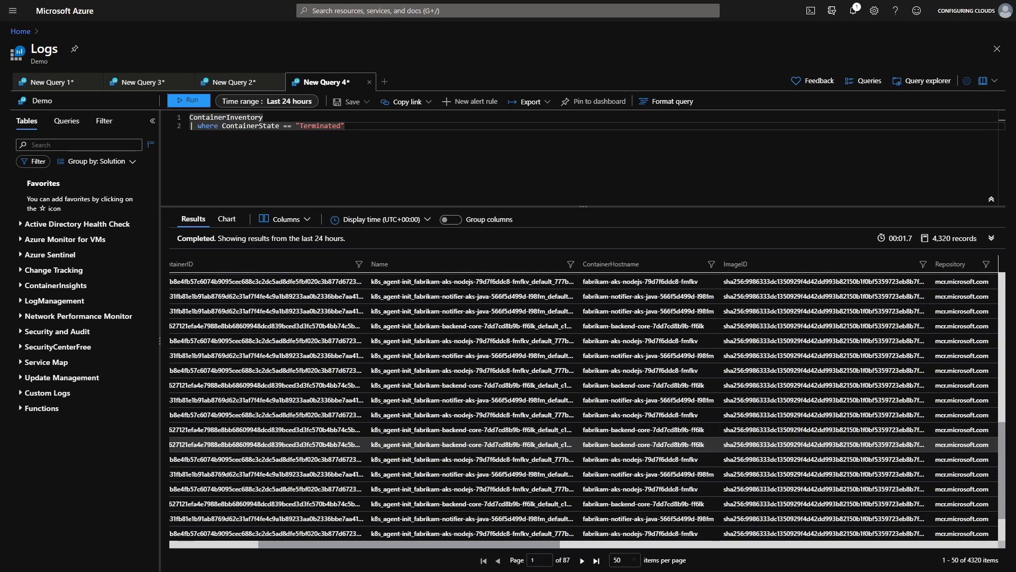
{"action": "scroll", "coordinate": [583, 445], "scroll_direction": "left", "scroll_amount": 2}
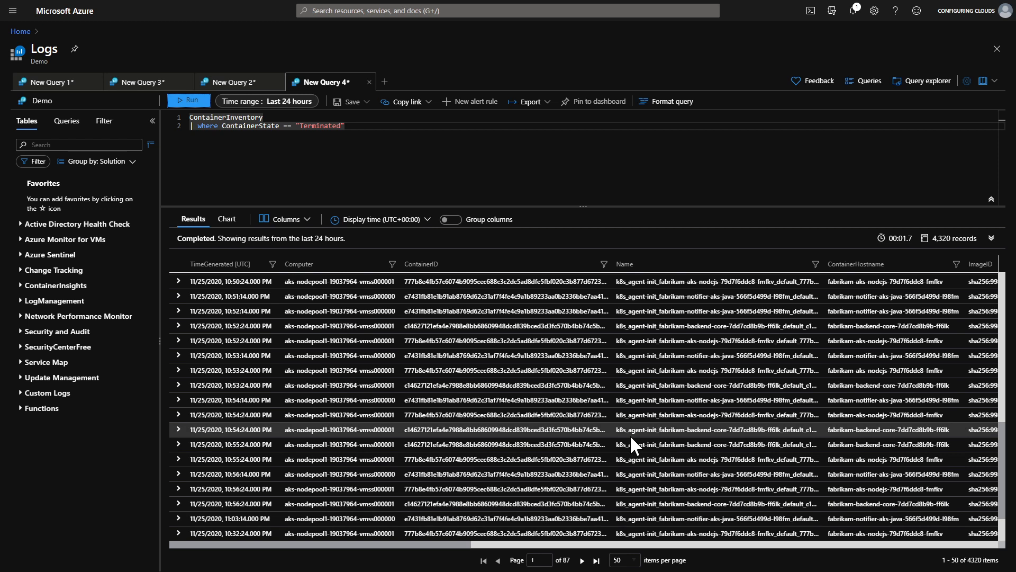
{"action": "left_click", "coordinate": [387, 82]}
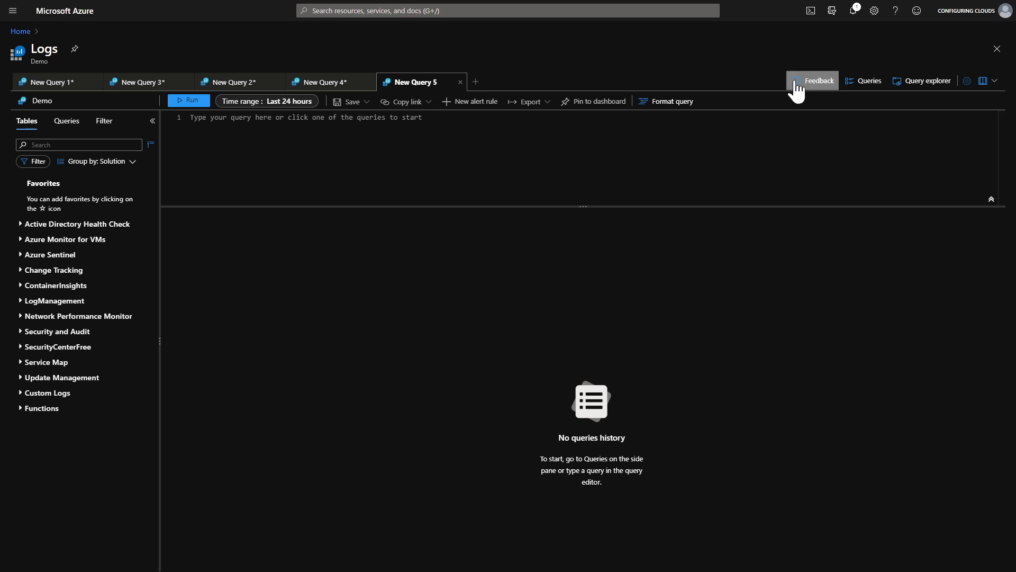
Open the Queries gallery, remove the Resource Type filter, and browse the query categories.
{"action": "left_click", "coordinate": [863, 82]}
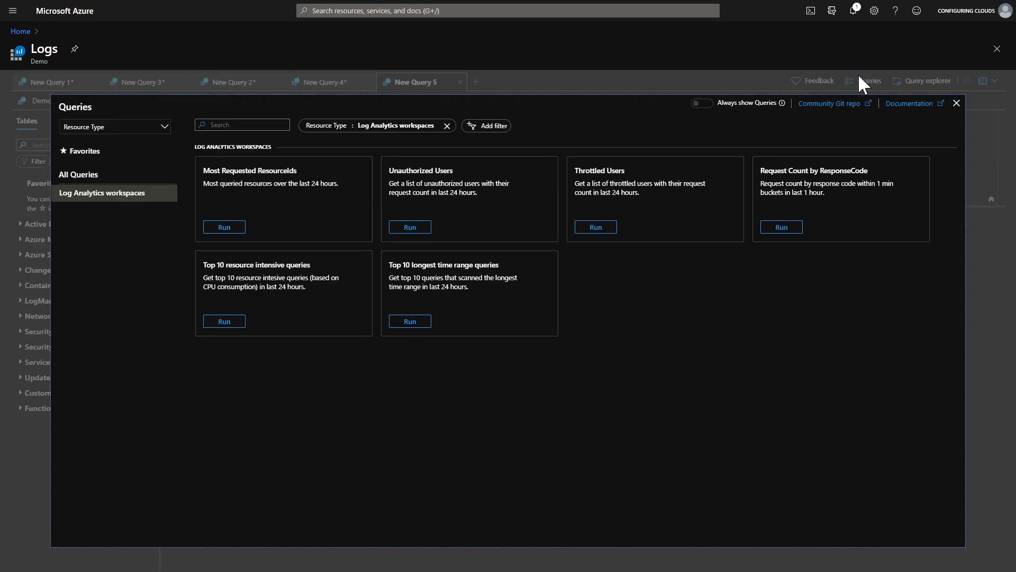
{"action": "left_click", "coordinate": [447, 126]}
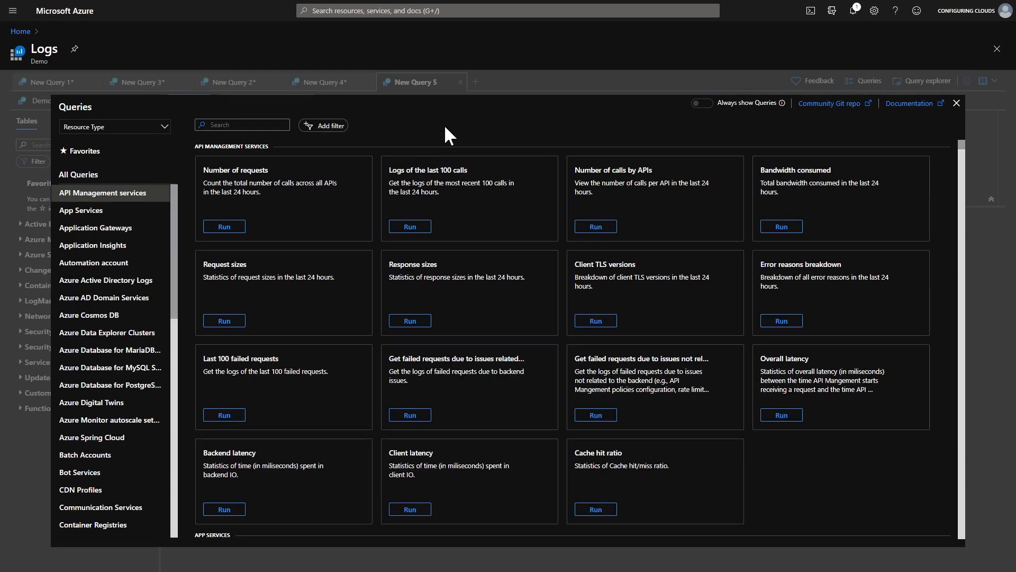
{"action": "scroll", "coordinate": [116, 324], "scroll_direction": "down", "scroll_amount": 5}
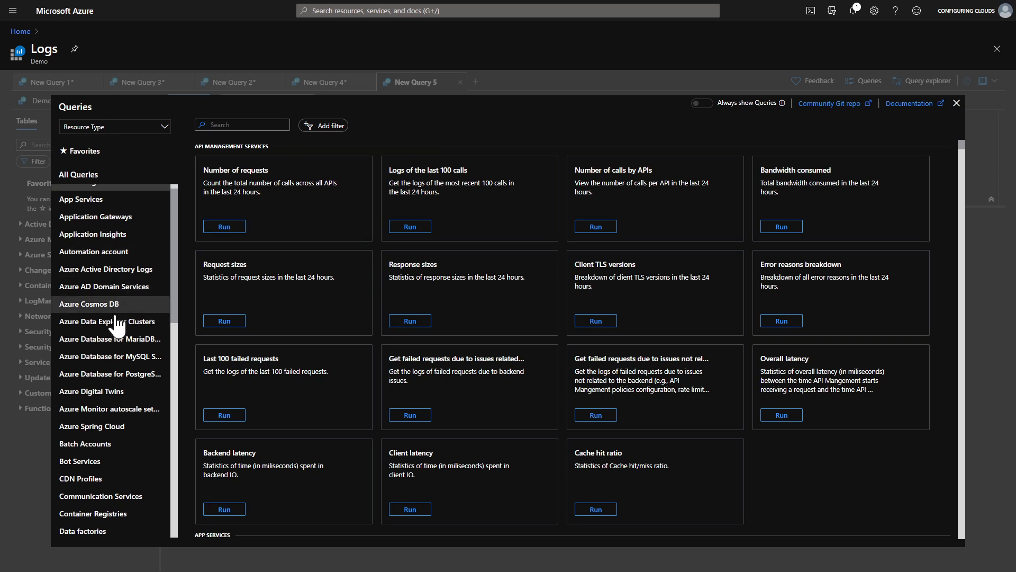
{"action": "scroll", "coordinate": [116, 324], "scroll_direction": "down", "scroll_amount": 10}
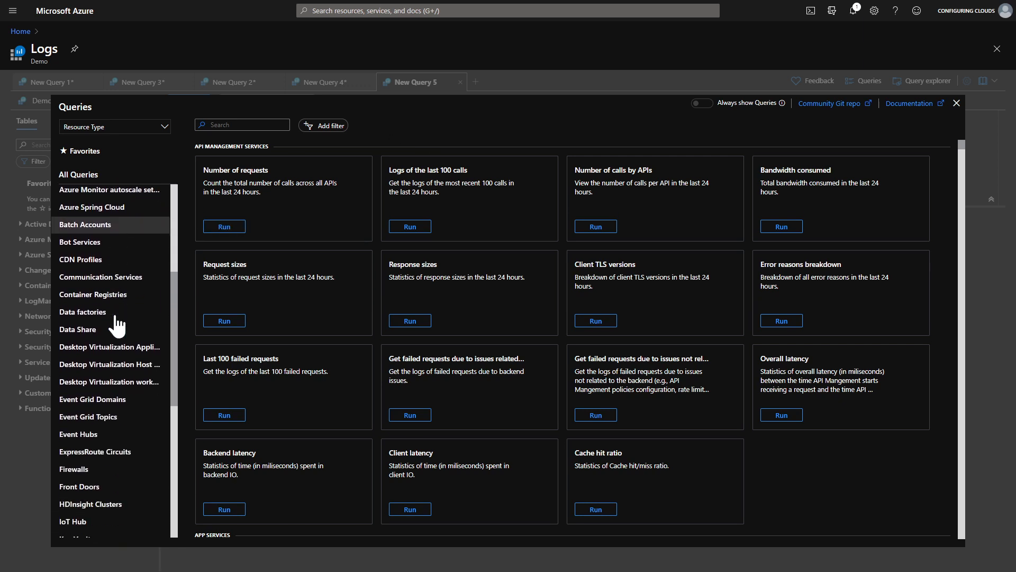
{"action": "scroll", "coordinate": [116, 324], "scroll_direction": "down", "scroll_amount": 6}
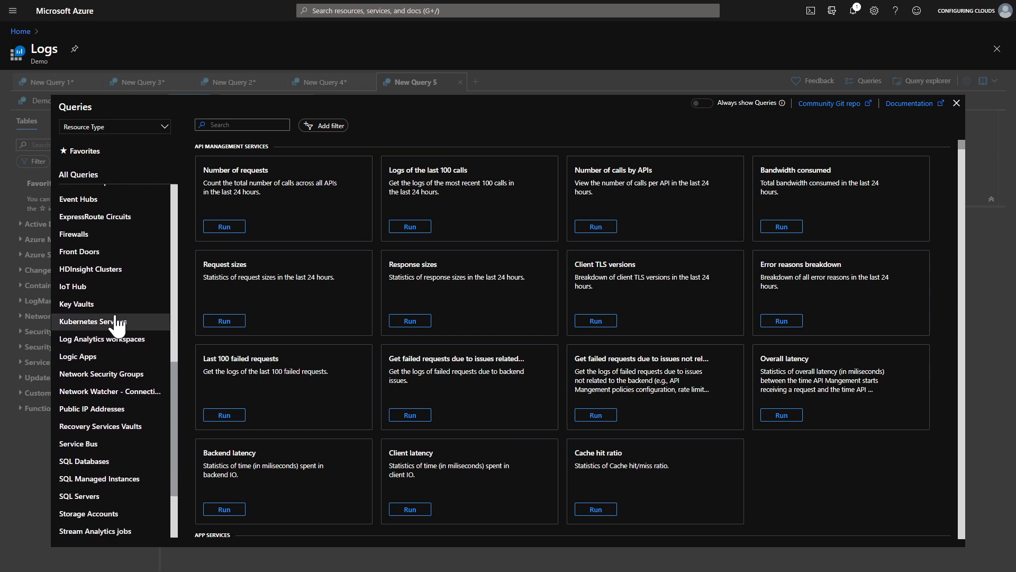
{"action": "scroll", "coordinate": [116, 323], "scroll_direction": "up", "scroll_amount": 8}
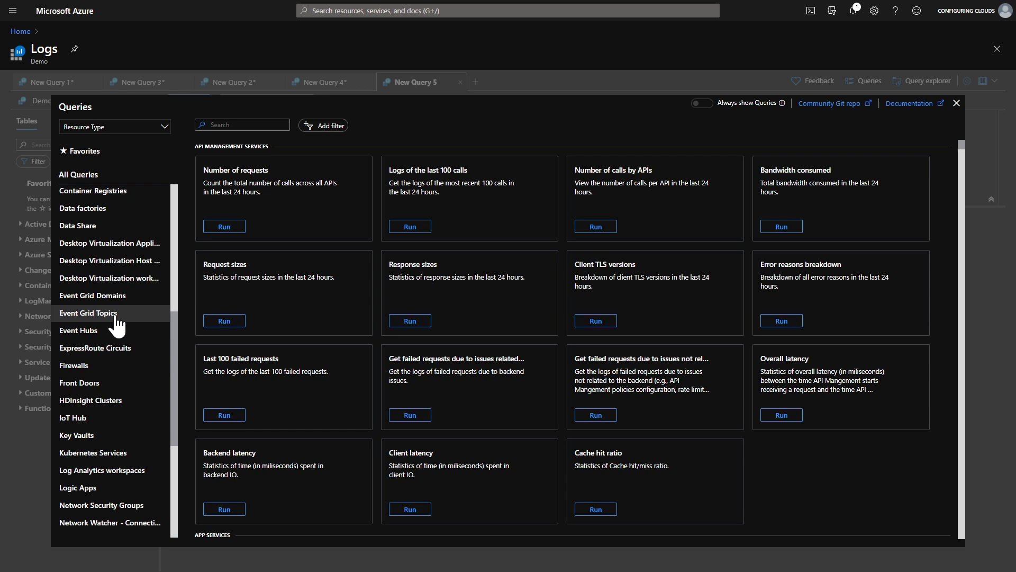
{"action": "scroll", "coordinate": [117, 324], "scroll_direction": "up", "scroll_amount": 10}
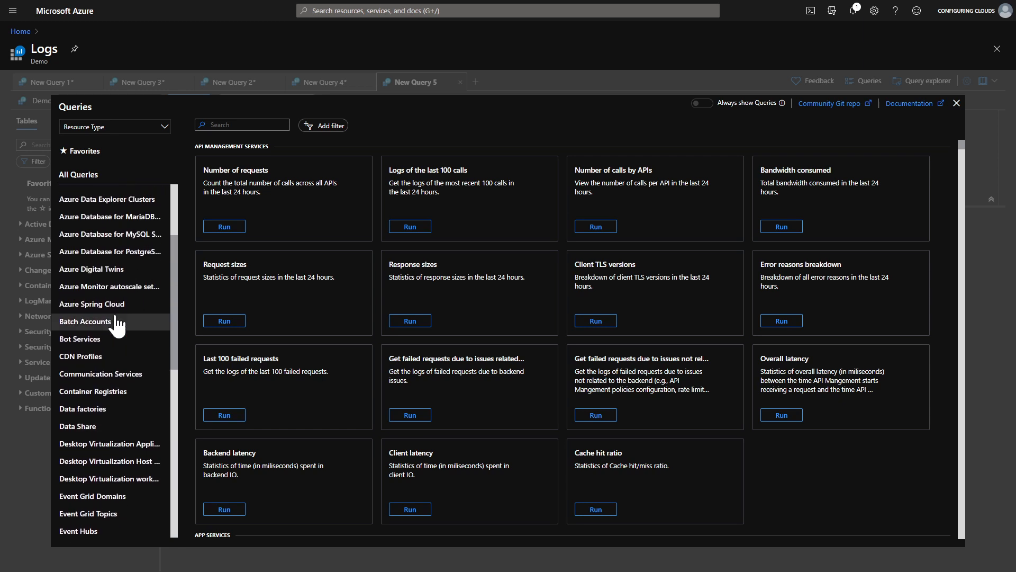
{"action": "scroll", "coordinate": [117, 326], "scroll_direction": "up", "scroll_amount": 1}
{"action": "mouse_move", "coordinate": [320, 231]}
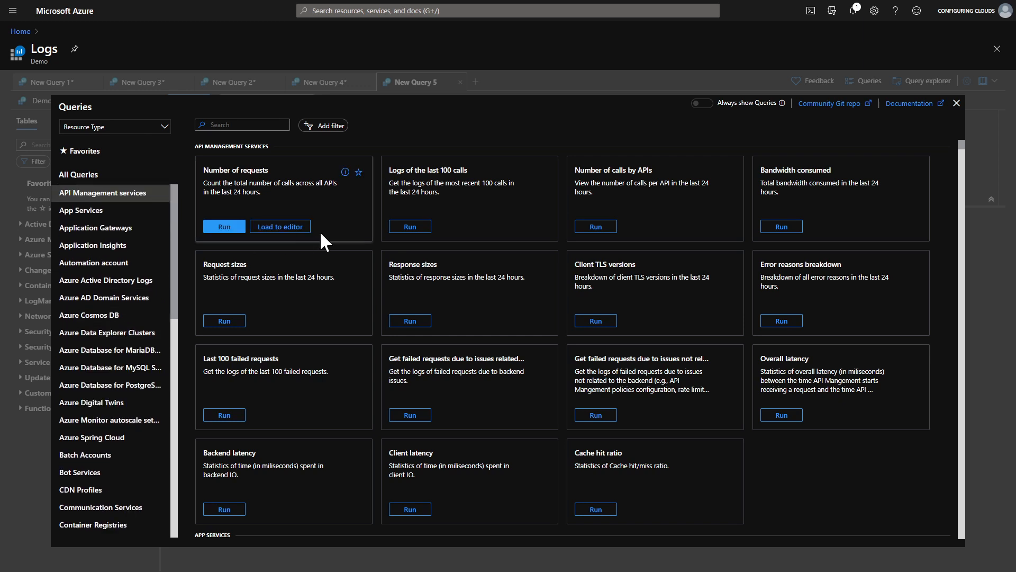
{"action": "mouse_move", "coordinate": [490, 186]}
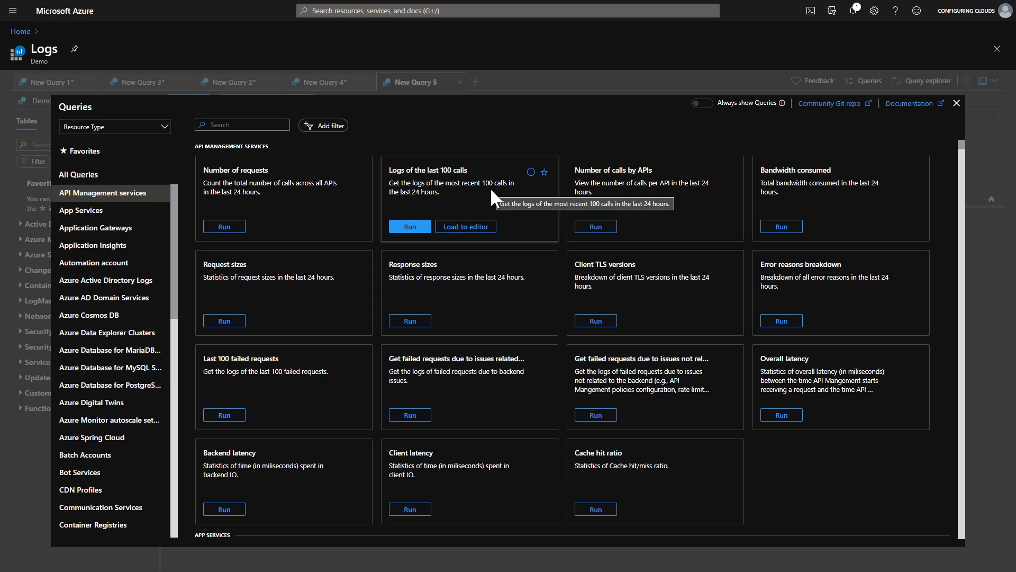
Search the query gallery for "security activit" and load "Security Activities on the Device" into the editor, browsing its results.
{"action": "left_click", "coordinate": [243, 125]}
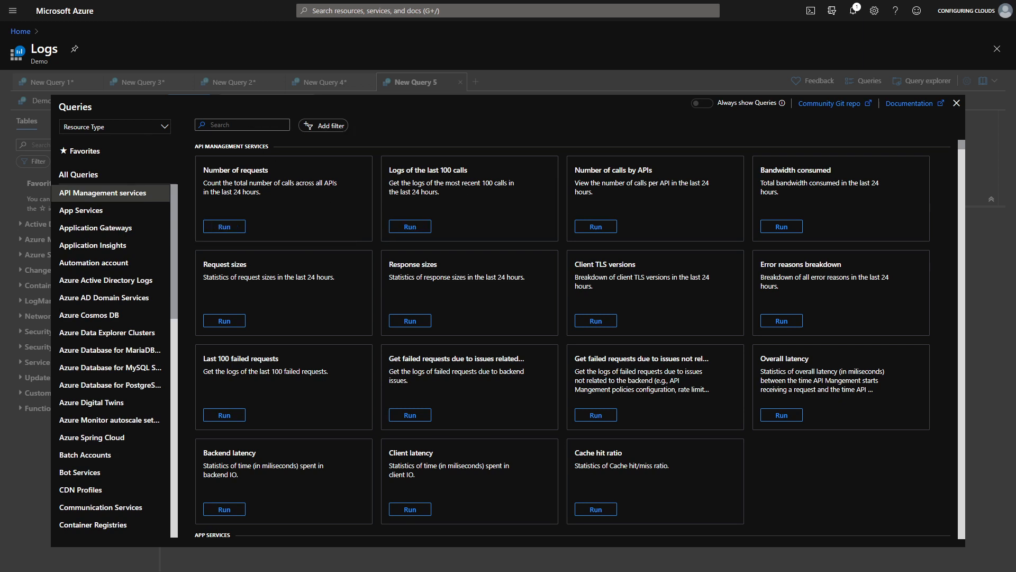
{"action": "type", "text": "securytity activit"}
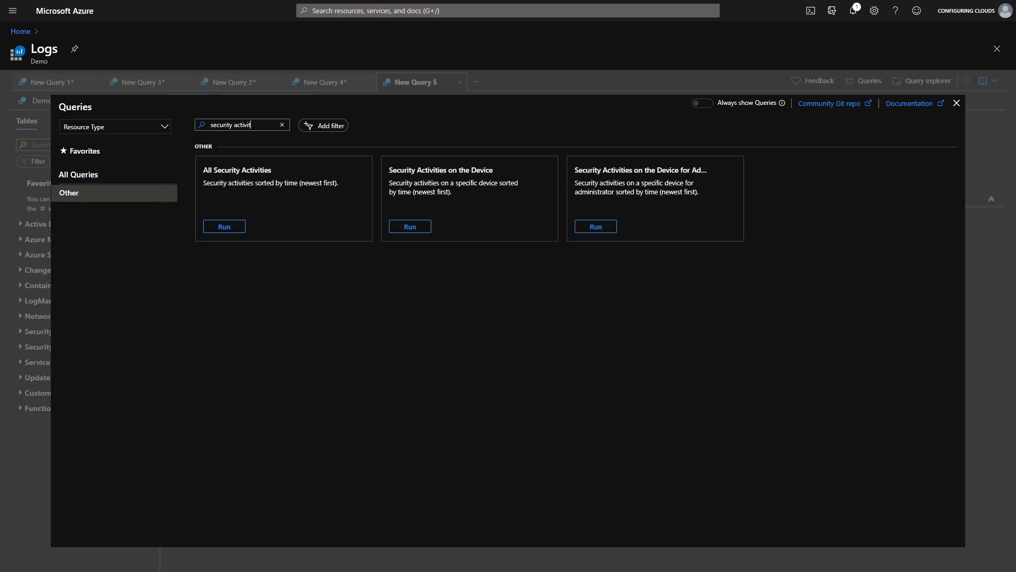
{"action": "mouse_move", "coordinate": [426, 211]}
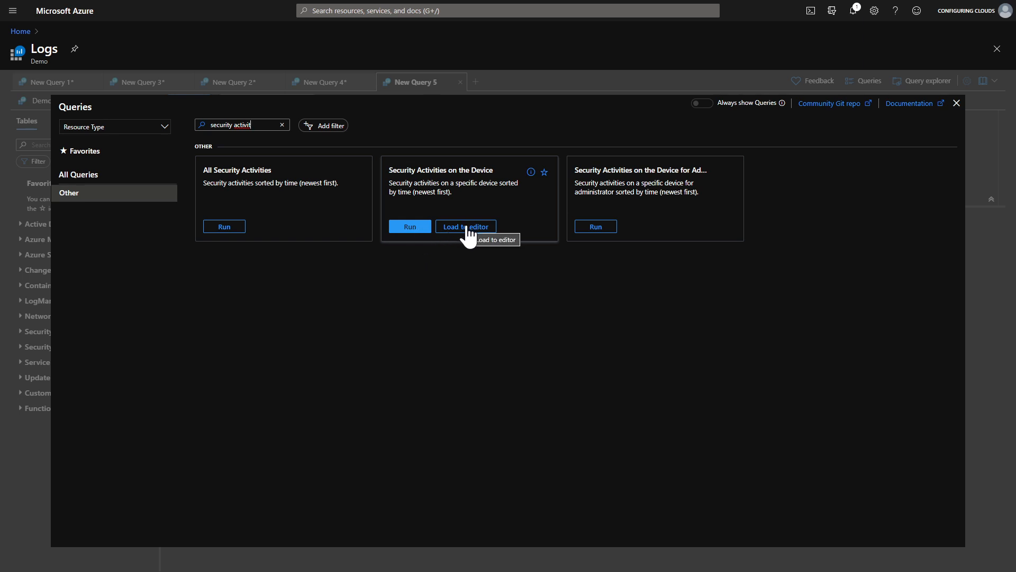
{"action": "left_click", "coordinate": [416, 228]}
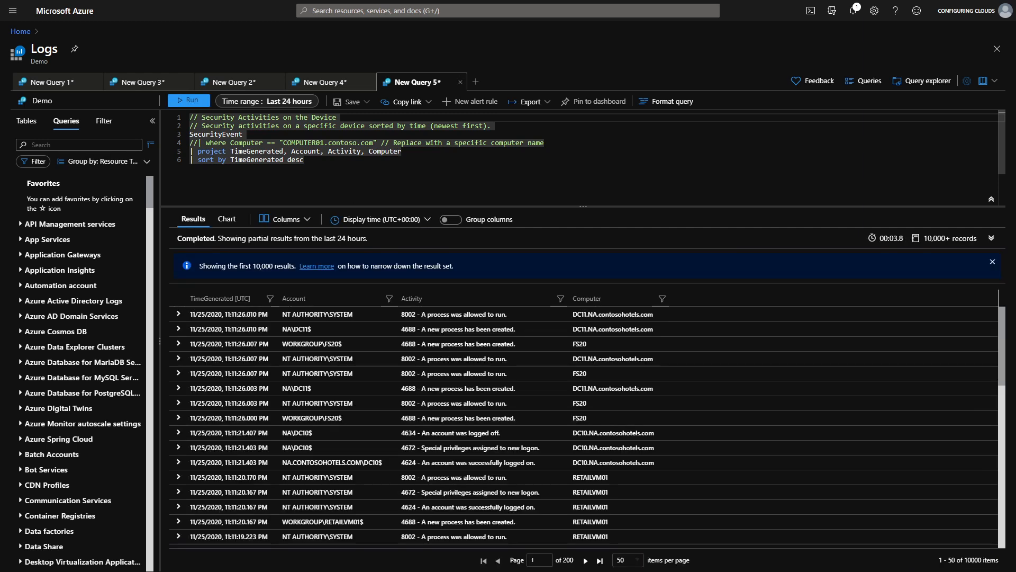
{"action": "scroll", "coordinate": [440, 406], "scroll_direction": "down", "scroll_amount": 3}
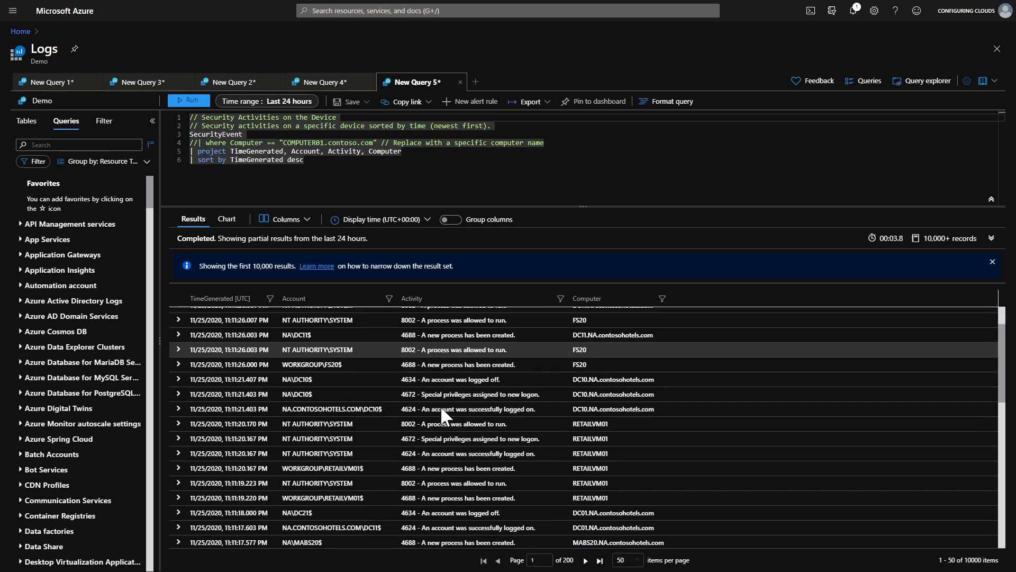
{"action": "scroll", "coordinate": [440, 405], "scroll_direction": "down", "scroll_amount": 10}
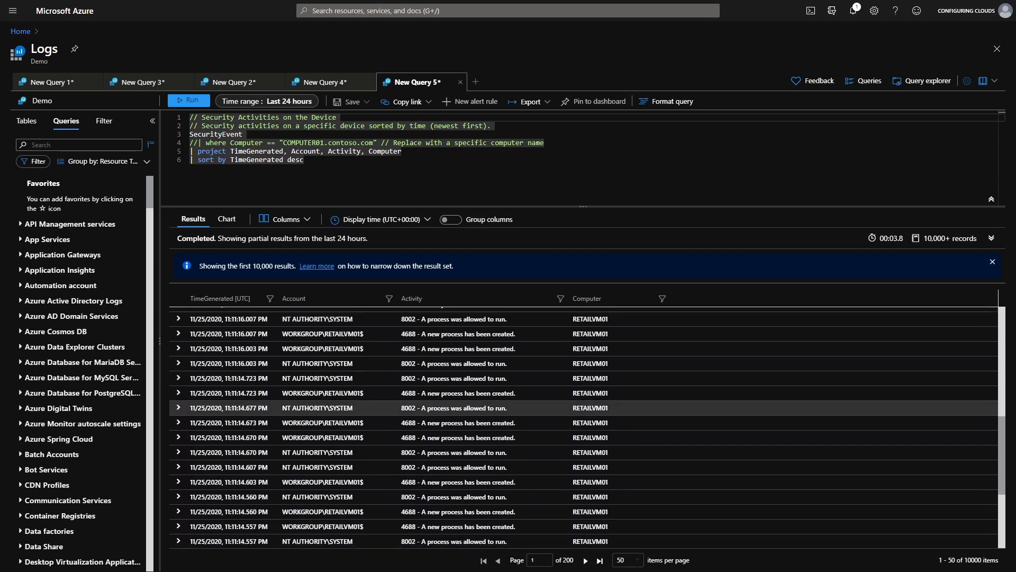
{"action": "scroll", "coordinate": [440, 405], "scroll_direction": "up", "scroll_amount": 10}
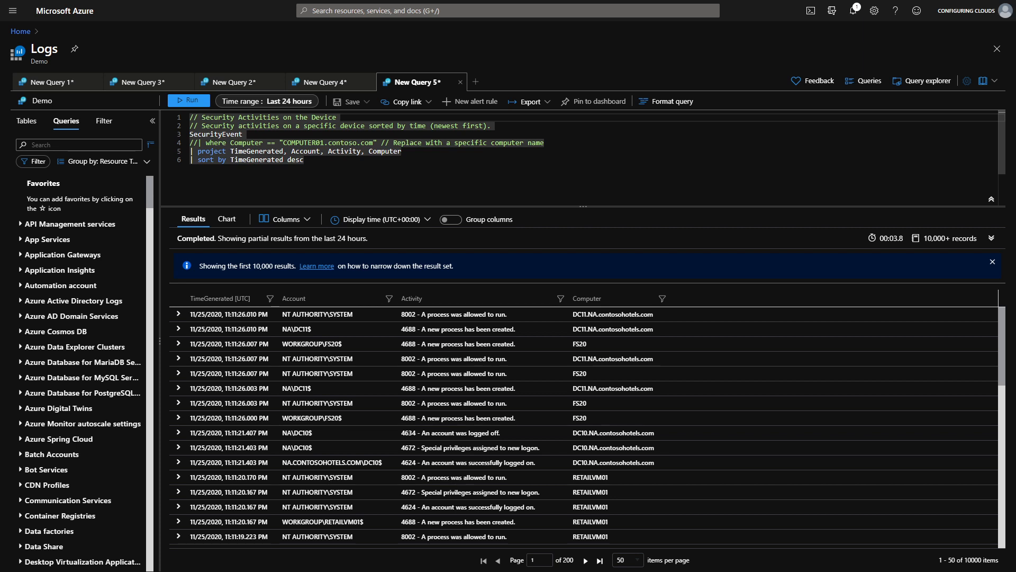
In a new query tab, search the gallery for keyvault, run "Are there any failures?" and expand one result row.
{"action": "left_click", "coordinate": [478, 82]}
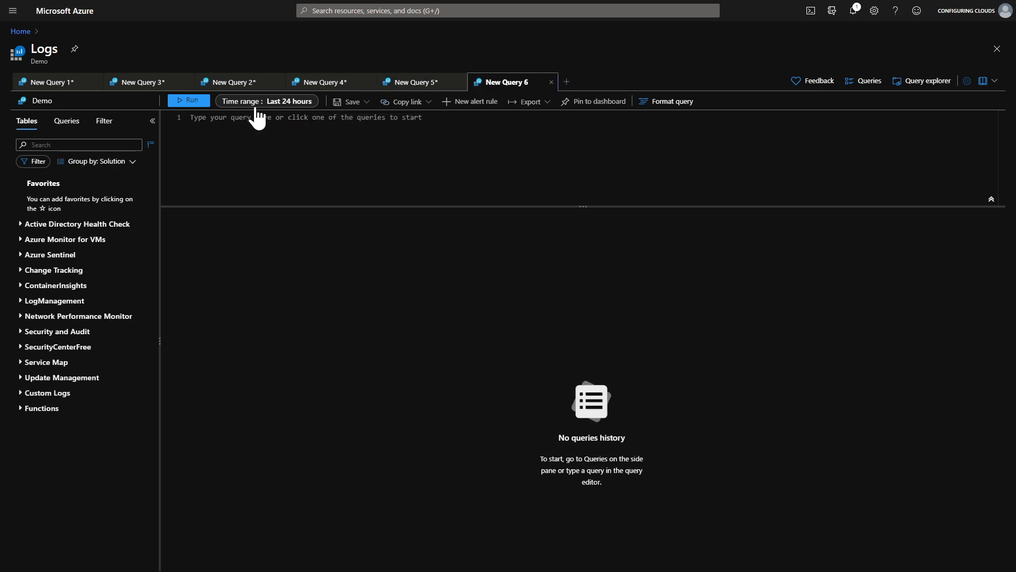
{"action": "left_click", "coordinate": [861, 80]}
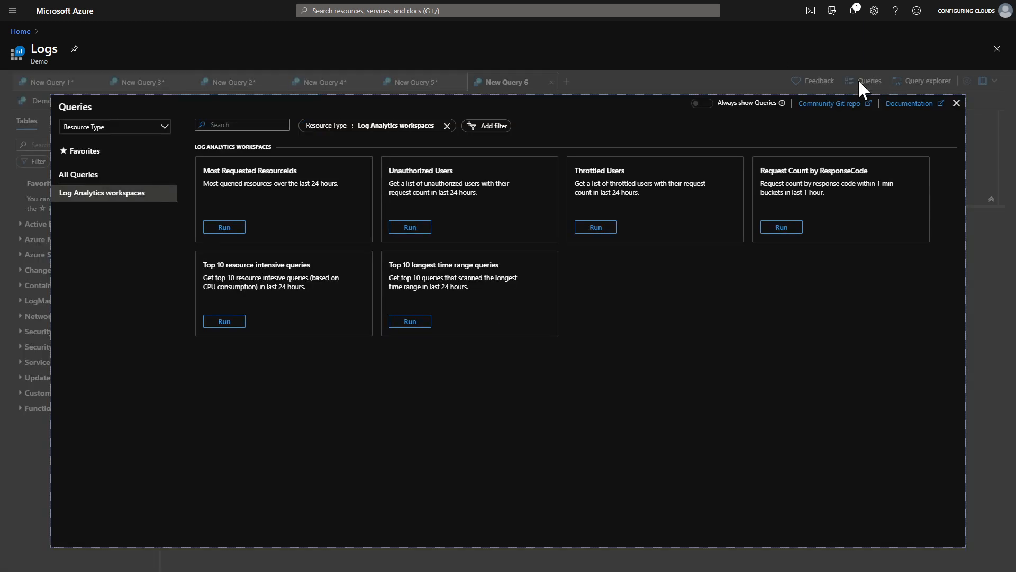
{"action": "left_click", "coordinate": [446, 125]}
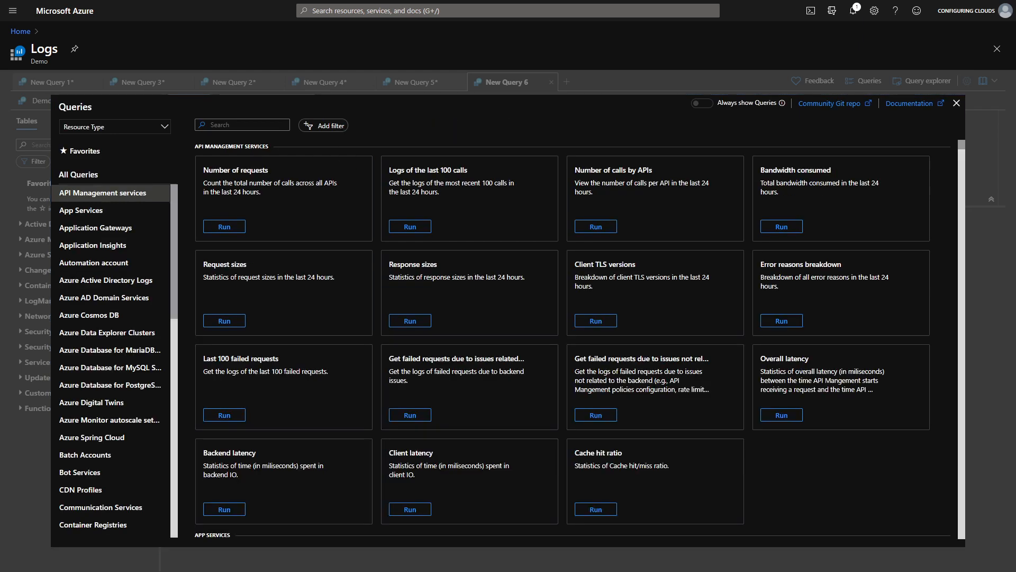
{"action": "type", "text": "keyvault"}
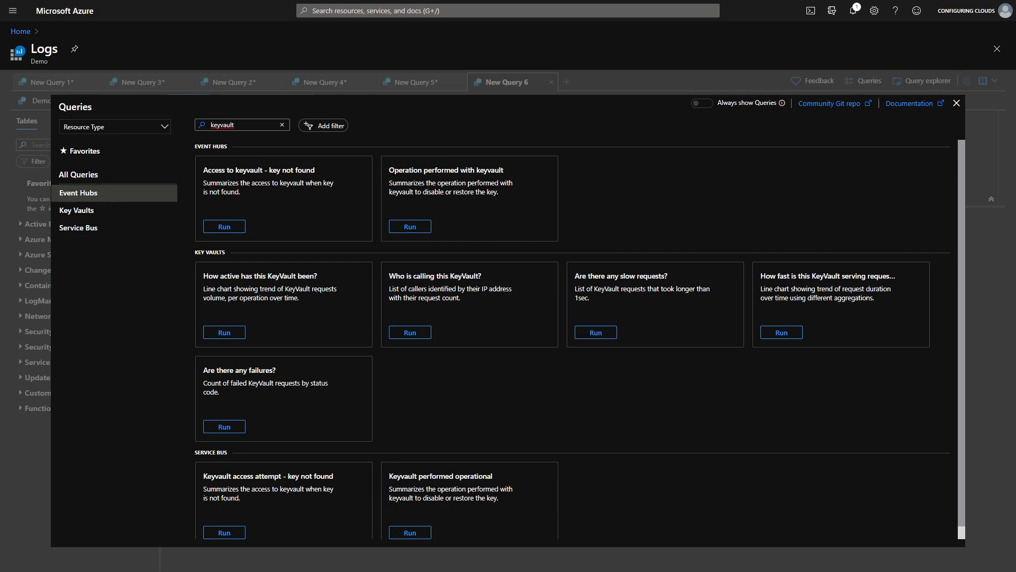
{"action": "left_click", "coordinate": [224, 427]}
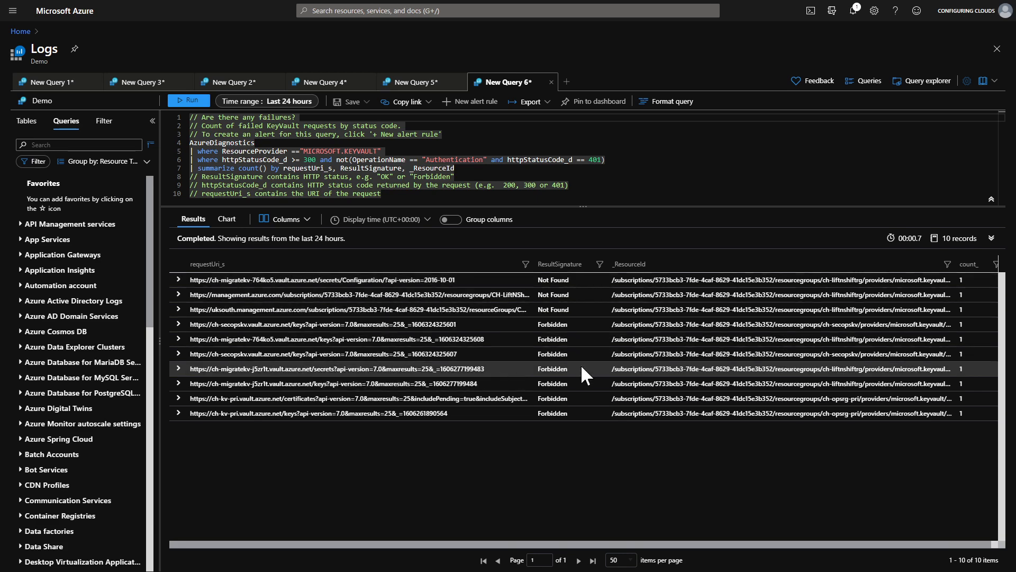
{"action": "left_click", "coordinate": [178, 309]}
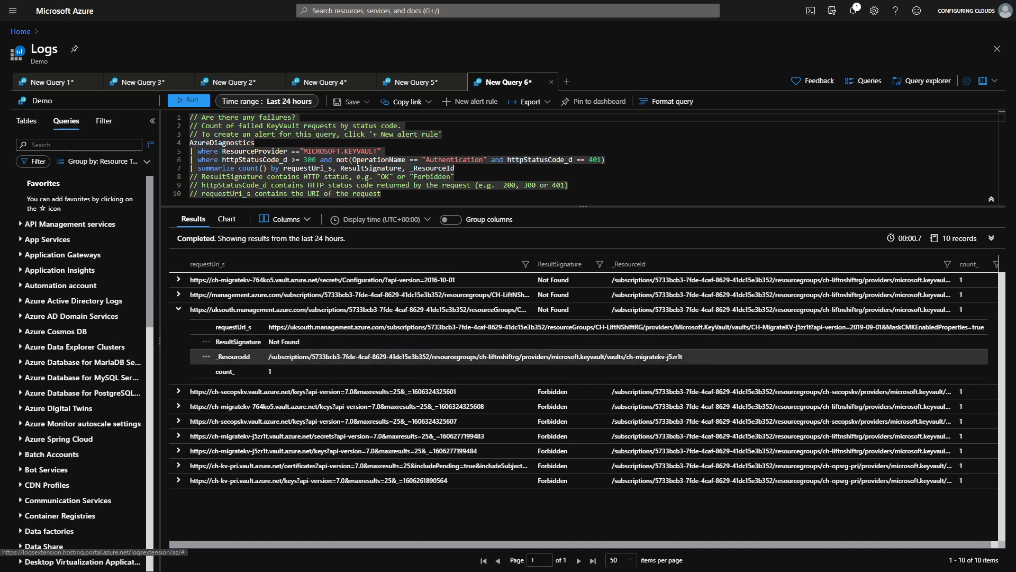
{"action": "left_click", "coordinate": [105, 120]}
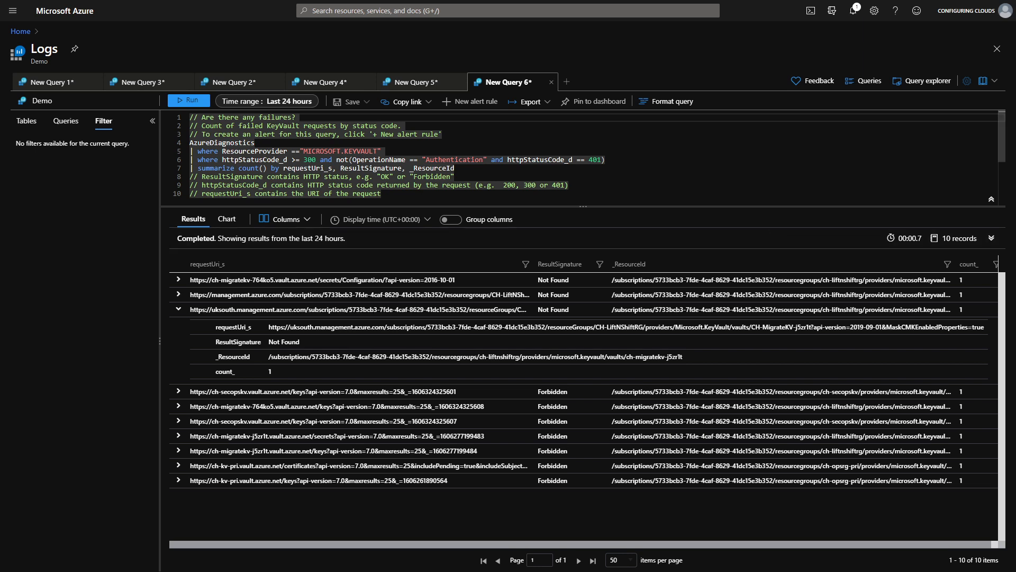
Open another new query tab and browse the unfiltered query gallery before closing it.
{"action": "left_click", "coordinate": [567, 82]}
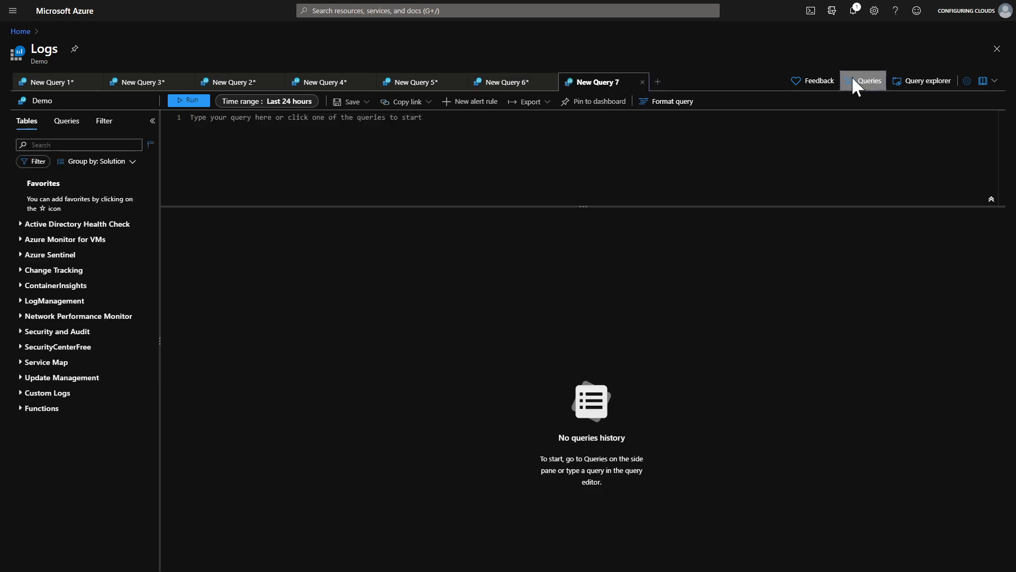
{"action": "left_click", "coordinate": [855, 84]}
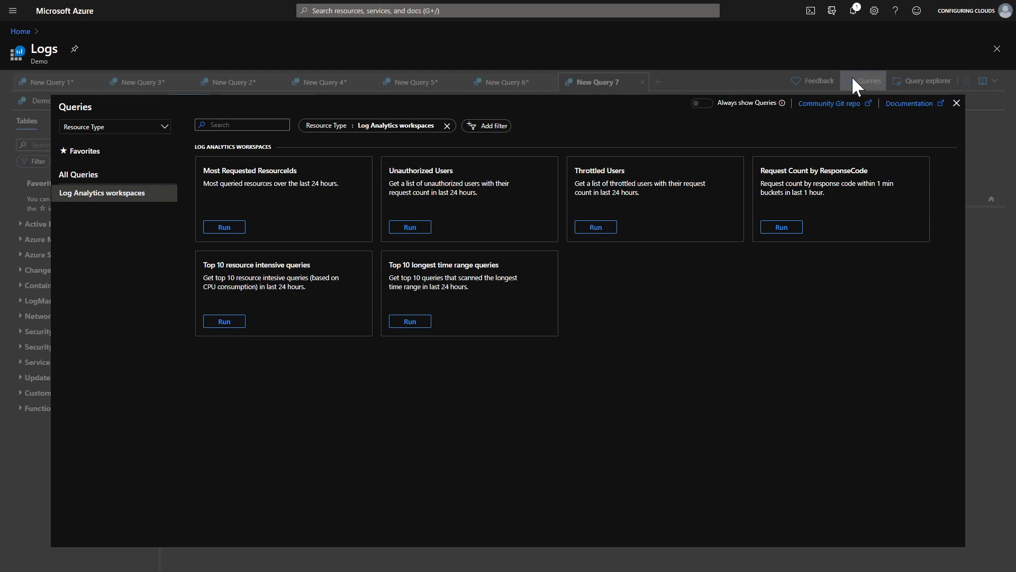
{"action": "left_click", "coordinate": [447, 126]}
{"action": "scroll", "coordinate": [118, 419], "scroll_direction": "down", "scroll_amount": 5}
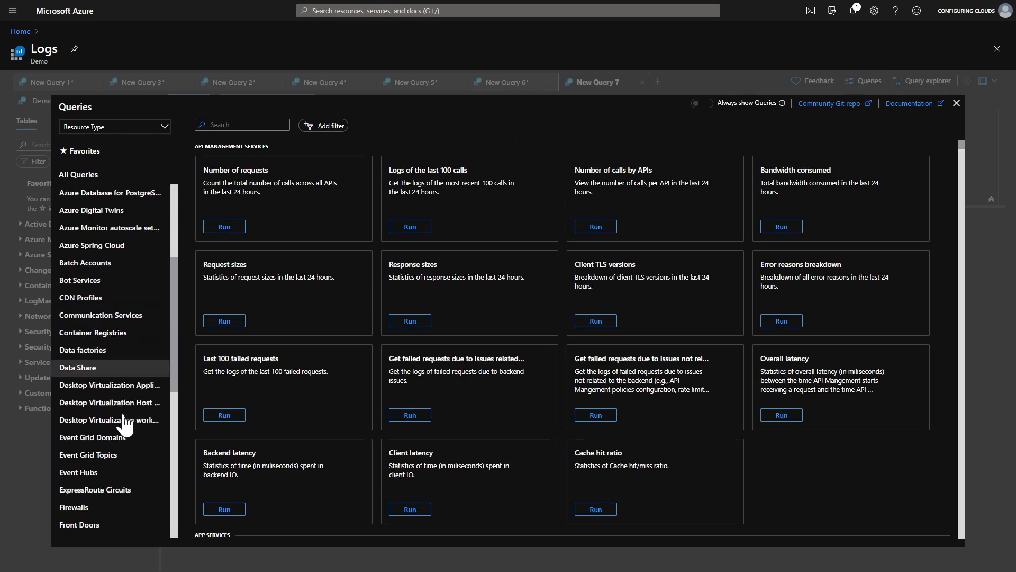
{"action": "scroll", "coordinate": [127, 419], "scroll_direction": "up", "scroll_amount": 1}
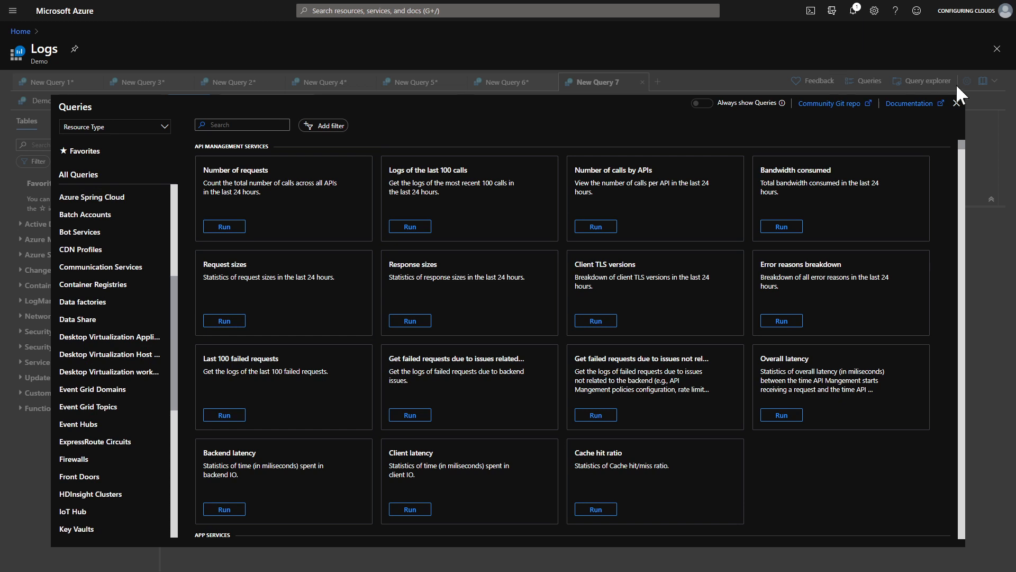
{"action": "left_click", "coordinate": [955, 102]}
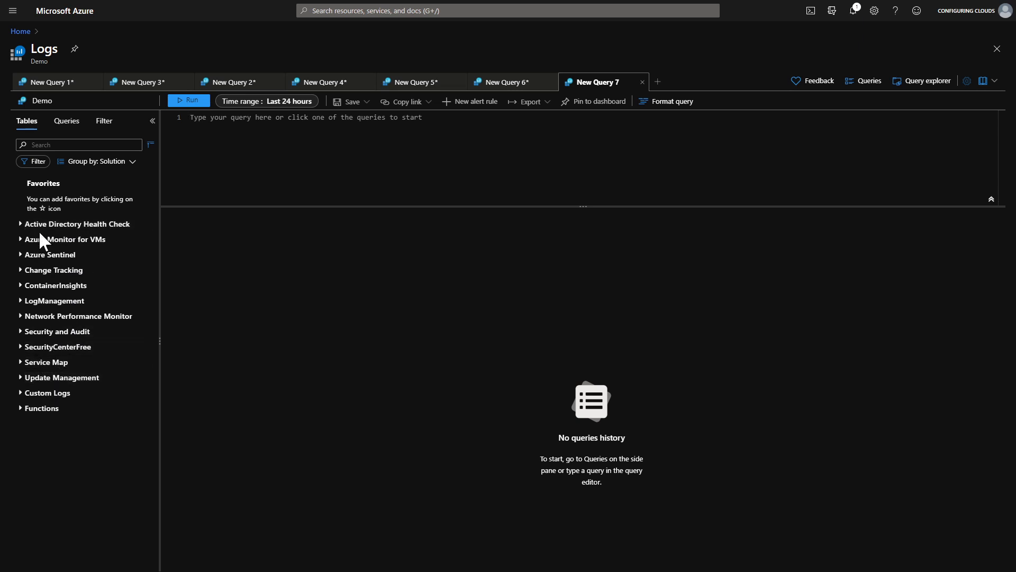
In Query explorer, expand Solution Queries > Update Management and load the "Critical or security updates needed" query.
{"action": "left_click", "coordinate": [920, 85]}
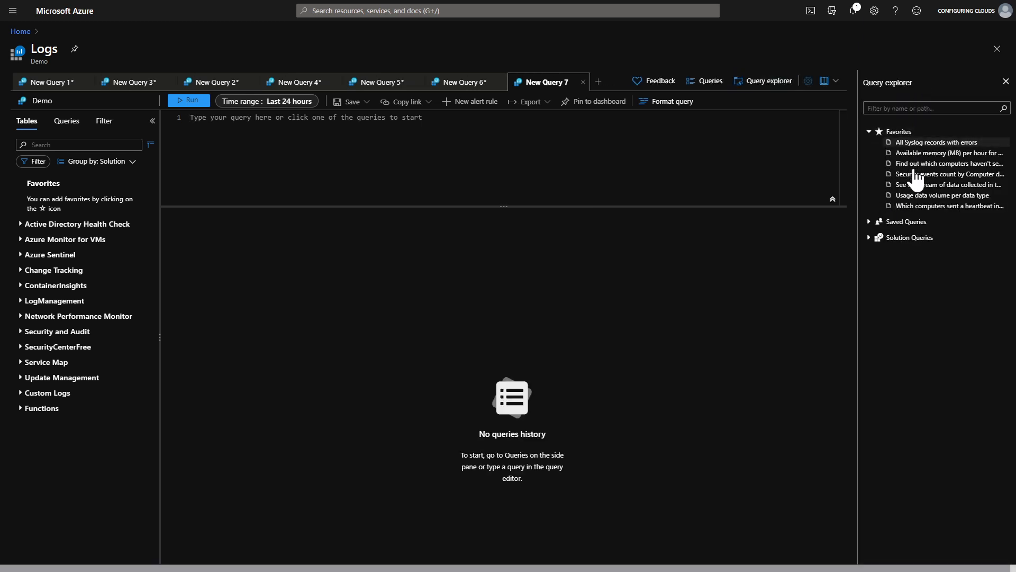
{"action": "left_click", "coordinate": [868, 223]}
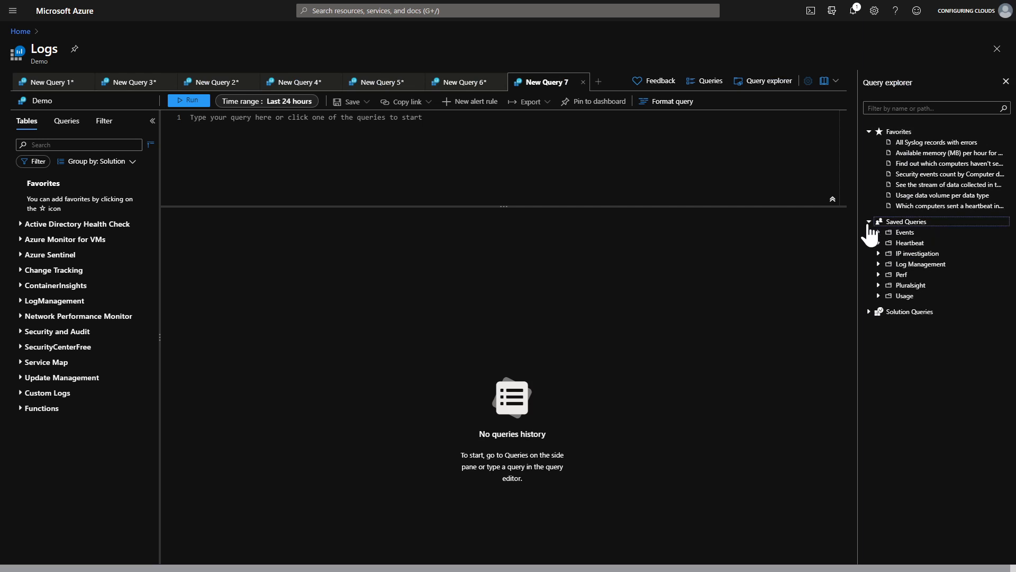
{"action": "left_click", "coordinate": [869, 312]}
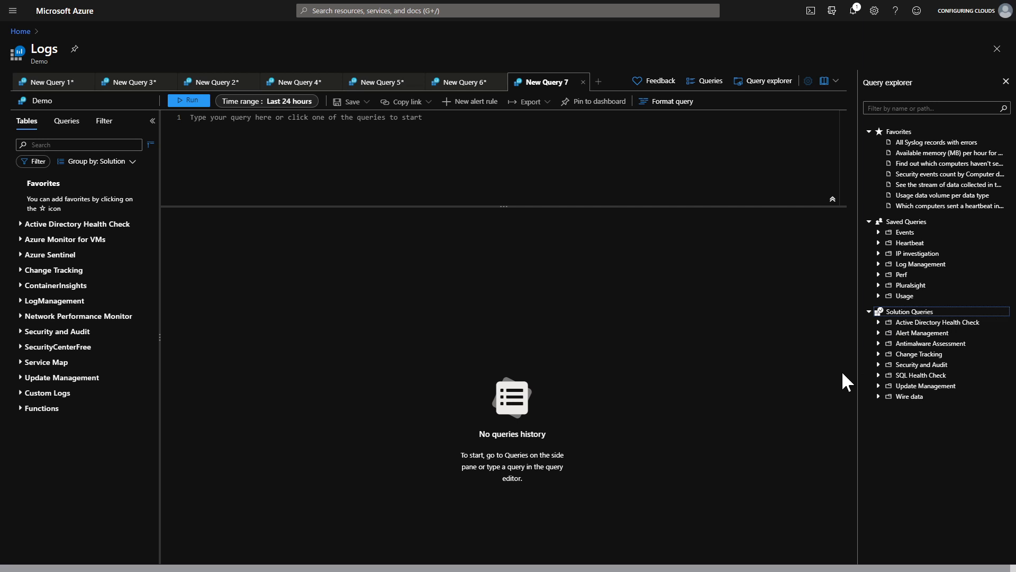
{"action": "left_click", "coordinate": [879, 386]}
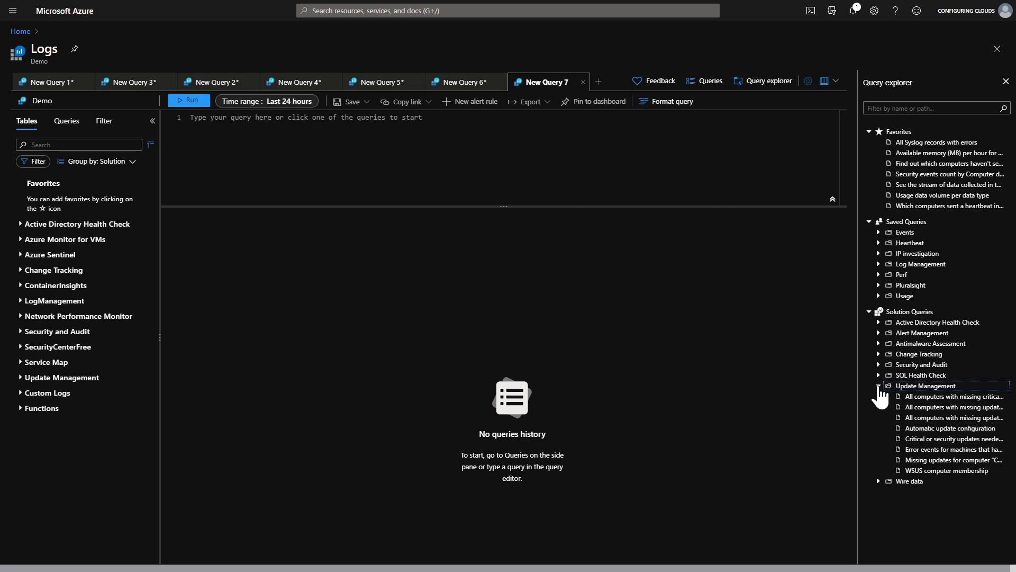
{"action": "left_click", "coordinate": [927, 440]}
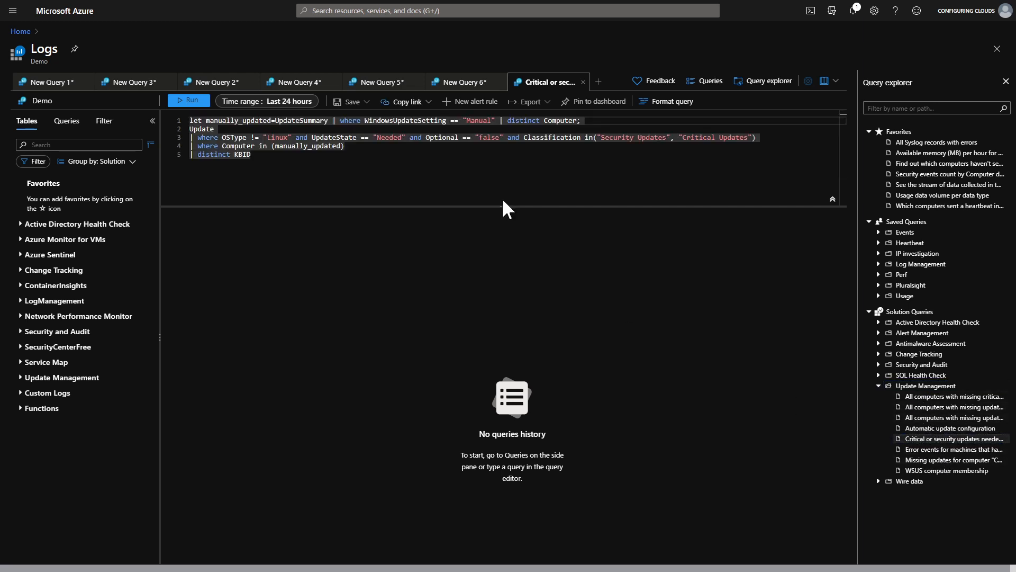
Run the loaded query and set the time range to Last 7 days.
{"action": "left_click", "coordinate": [196, 100]}
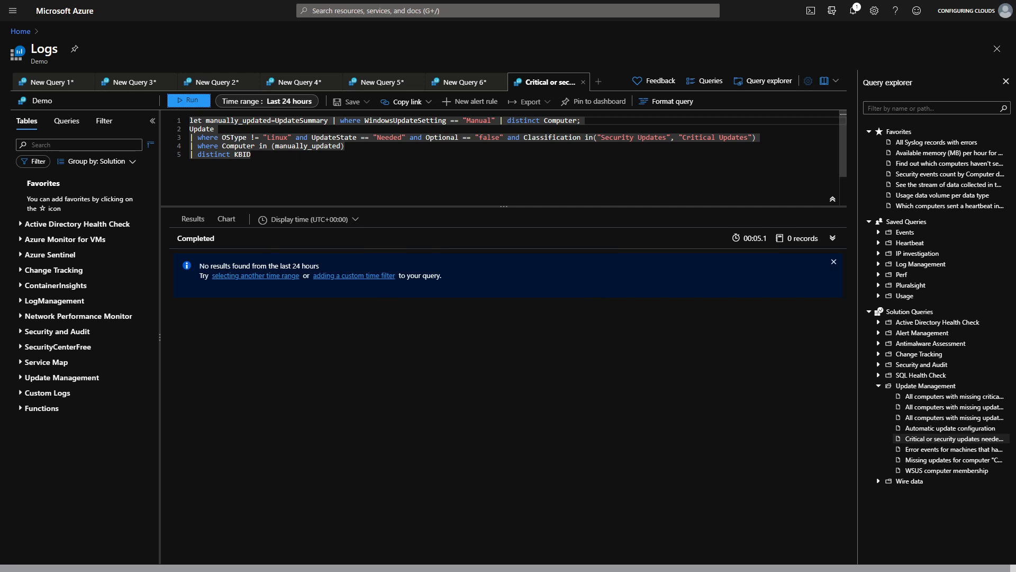
{"action": "left_click", "coordinate": [292, 102]}
{"action": "left_click", "coordinate": [265, 233]}
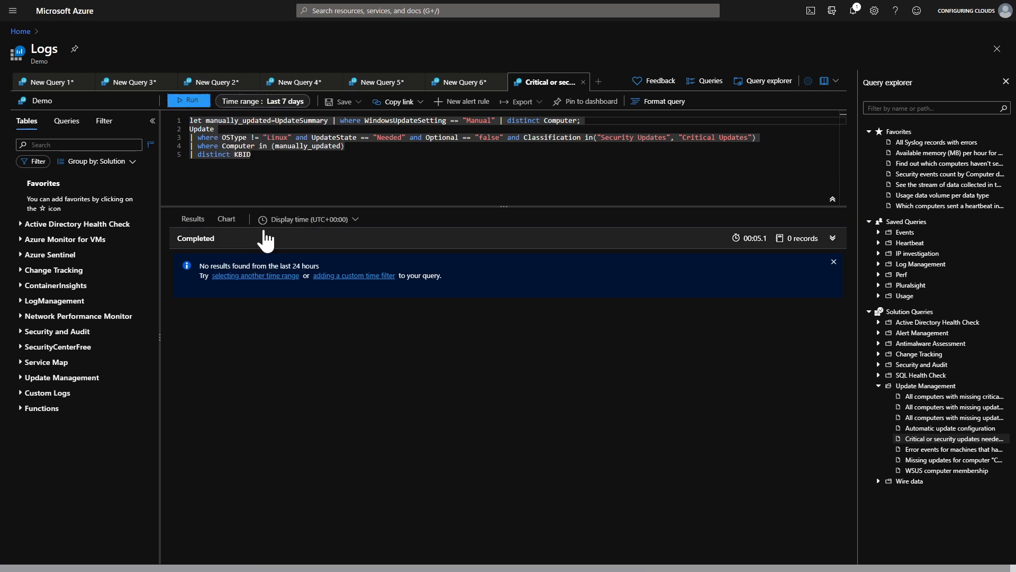
Load the Update Management query "Missing updates for computer" from Query explorer and run it.
{"action": "left_click", "coordinate": [930, 462]}
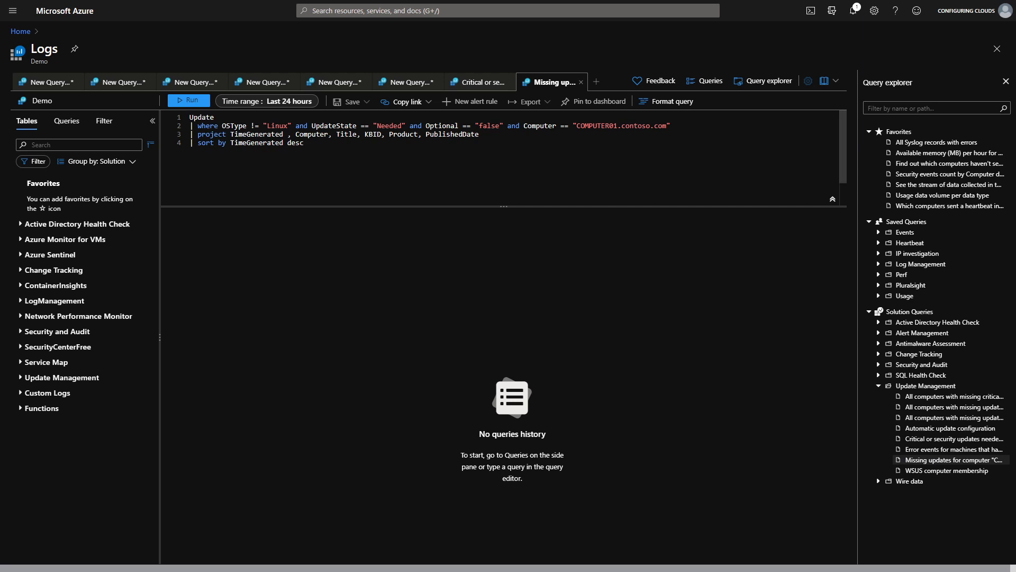
{"action": "left_click", "coordinate": [199, 103]}
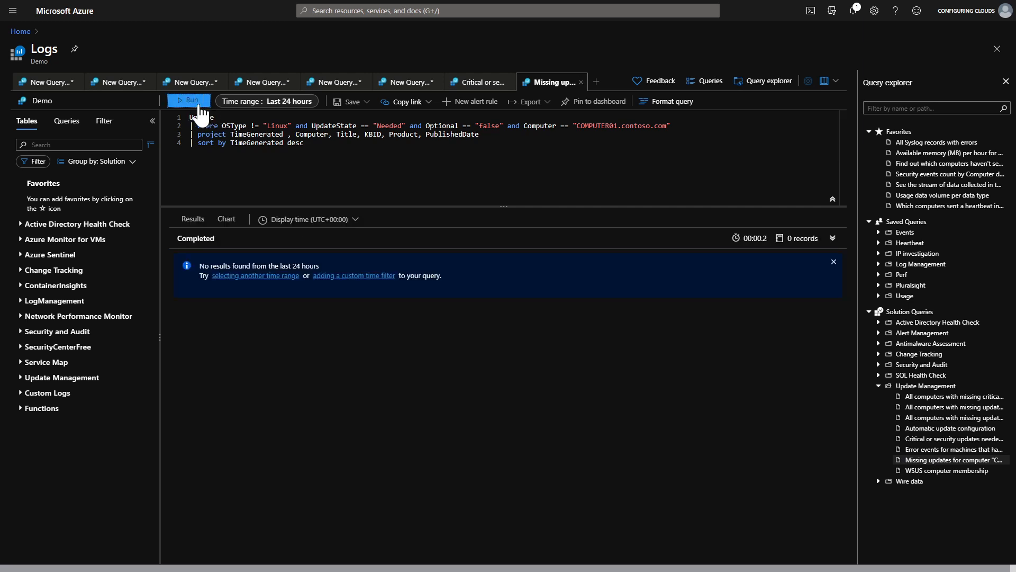
Load the "All computers with missing critica..." query into a new tab and run it with the time range set to Last 7 days.
{"action": "left_click", "coordinate": [291, 102]}
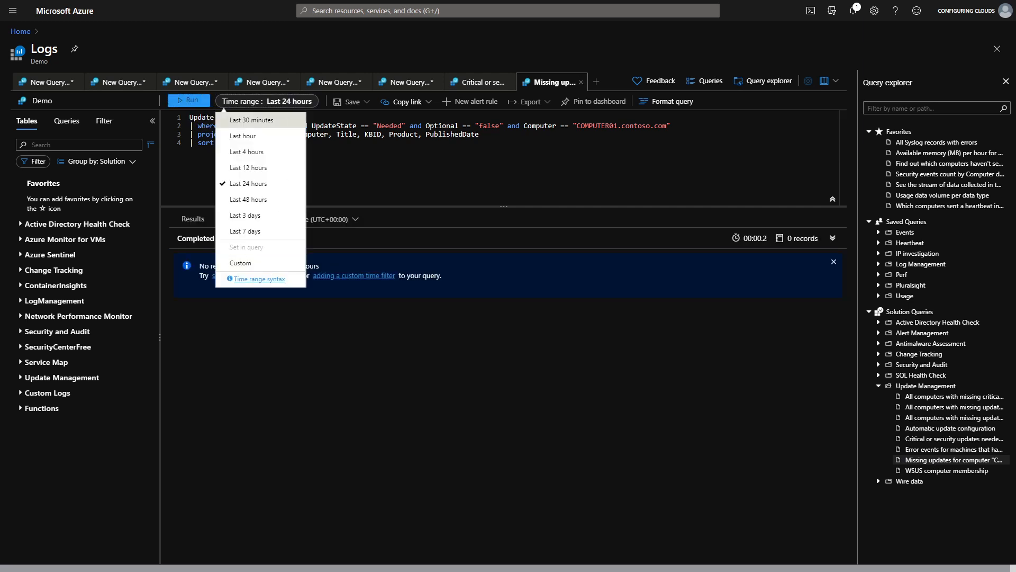
{"action": "left_click", "coordinate": [954, 397]}
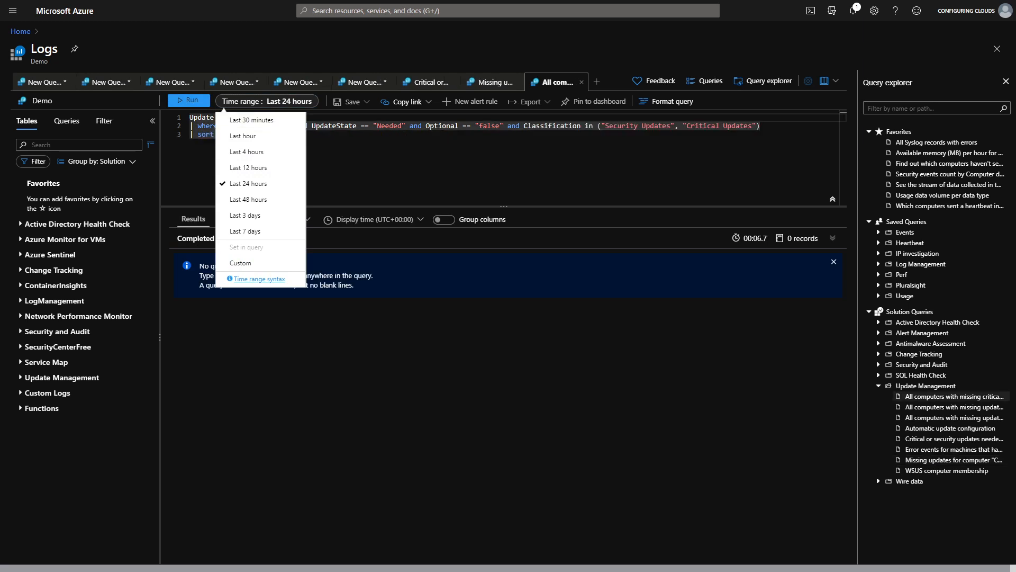
{"action": "left_click", "coordinate": [264, 231]}
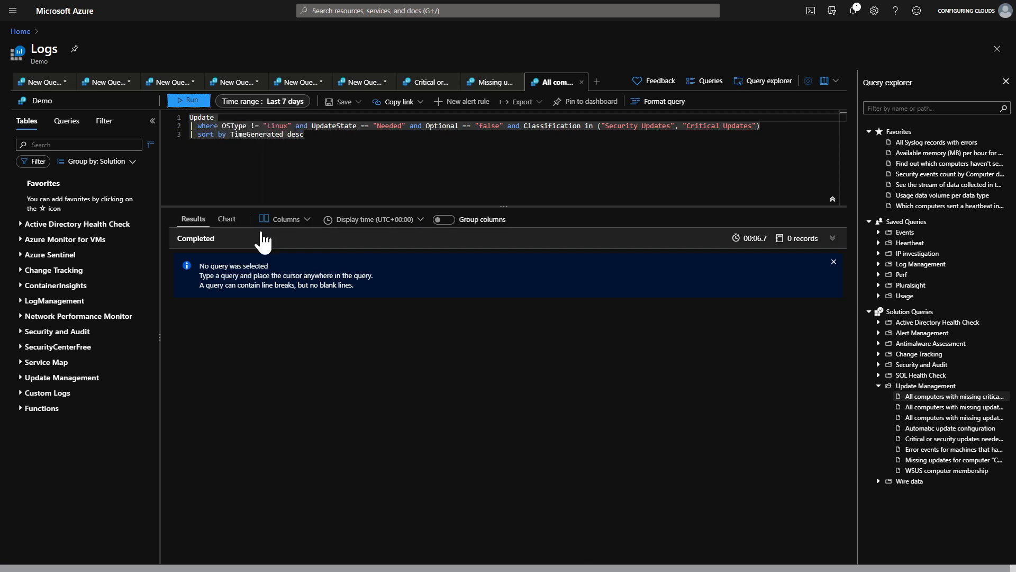
{"action": "left_click", "coordinate": [191, 102]}
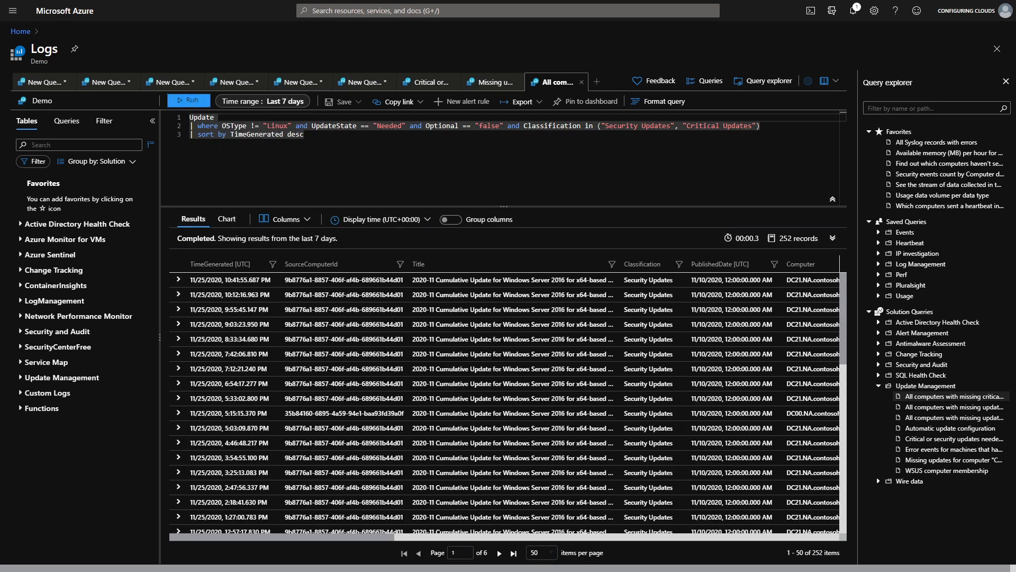
Scroll through the returned update records, then open the help menu for learning resources.
{"action": "scroll", "coordinate": [477, 323], "scroll_direction": "down", "scroll_amount": 3}
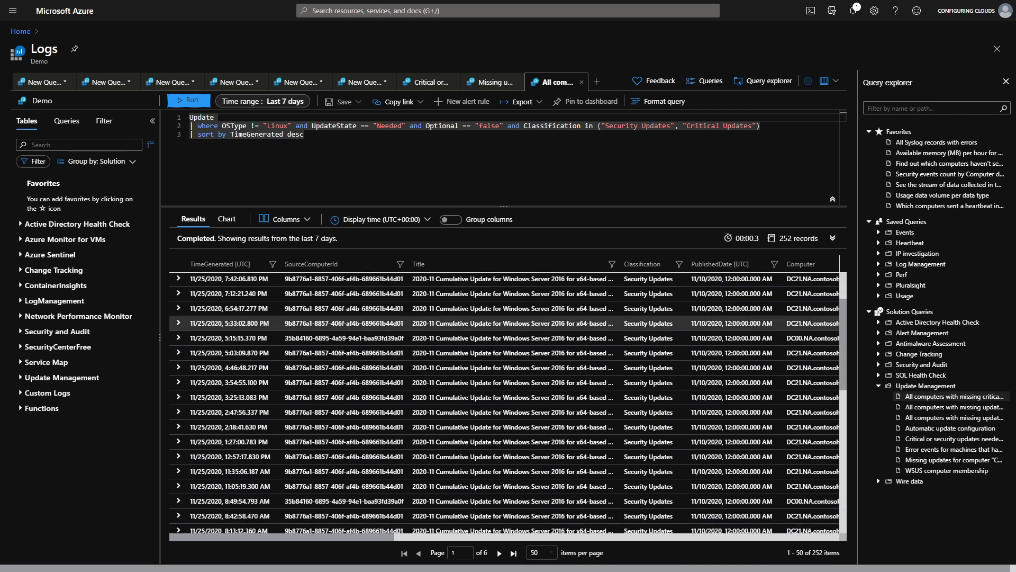
{"action": "scroll", "coordinate": [476, 344], "scroll_direction": "down", "scroll_amount": 1}
{"action": "scroll", "coordinate": [449, 349], "scroll_direction": "down", "scroll_amount": 10}
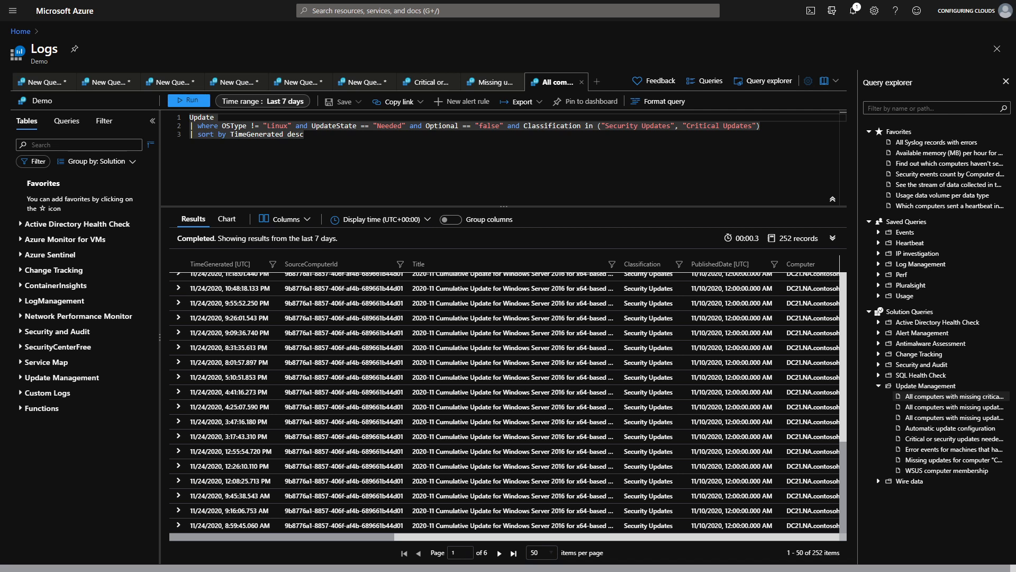
{"action": "left_click", "coordinate": [837, 83]}
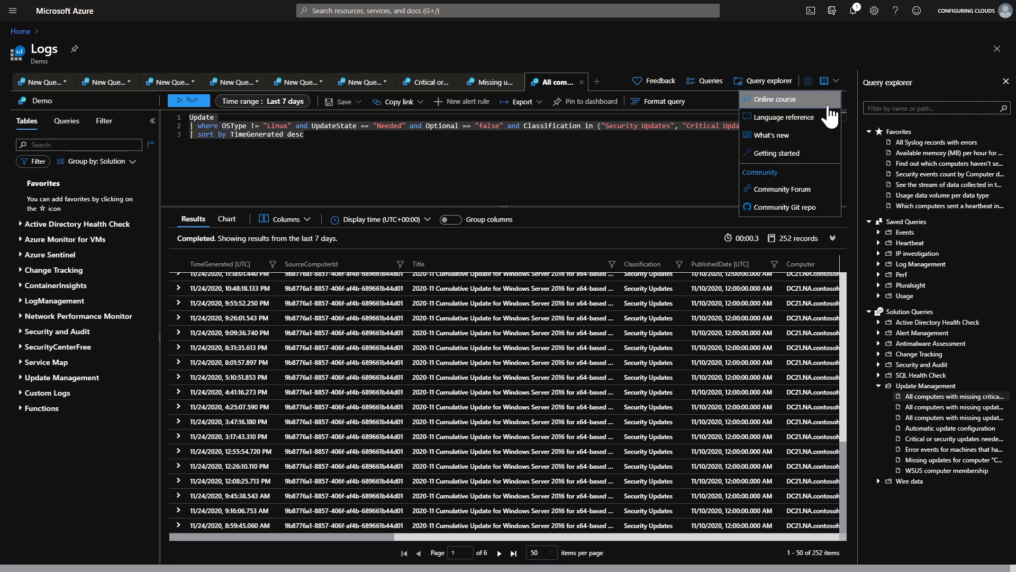